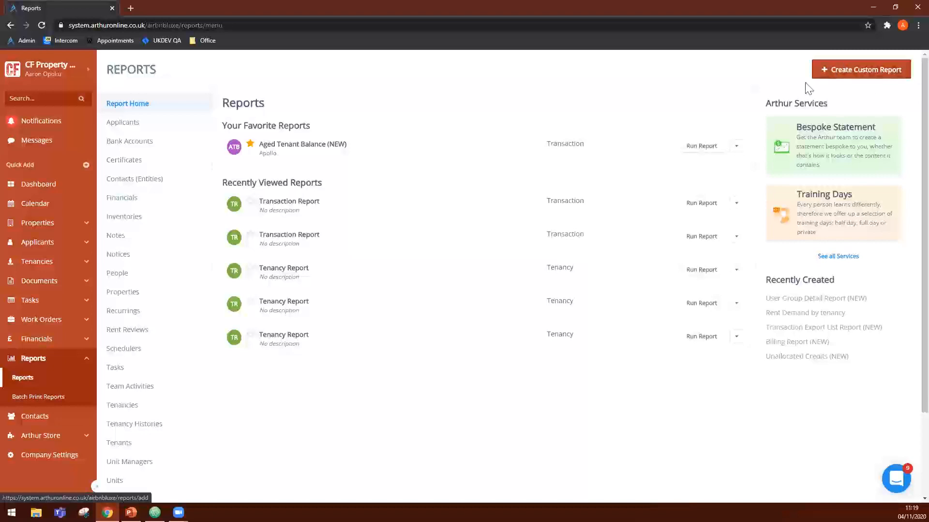
- Start a new custom report using the Financials report group
left_click(163, 290)
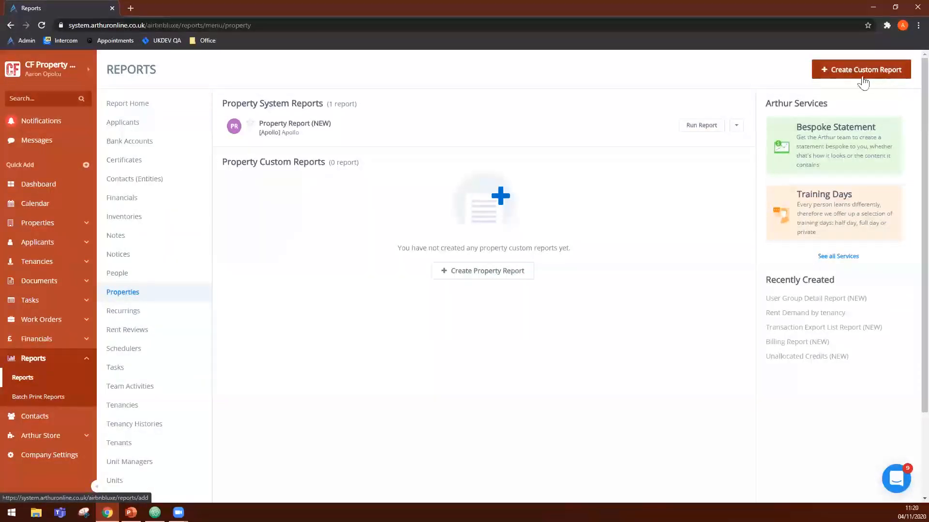
left_click(841, 80)
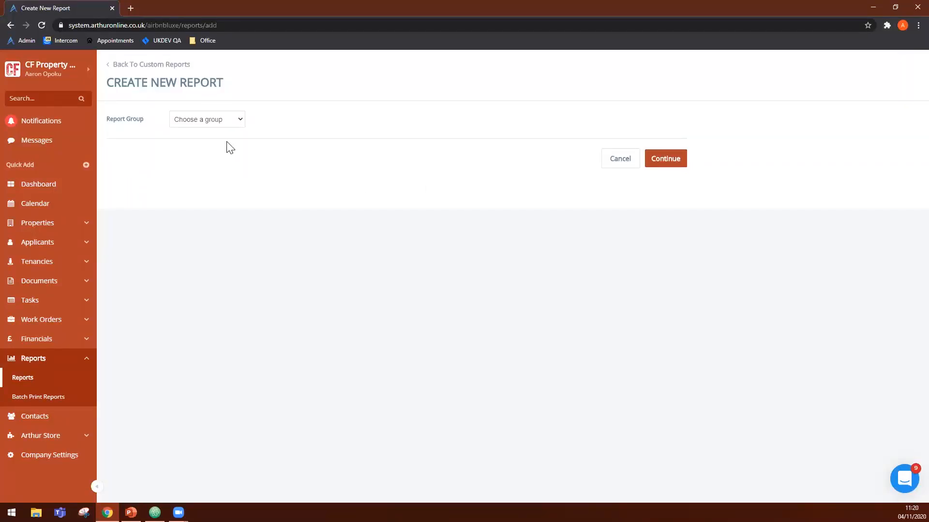
left_click(214, 121)
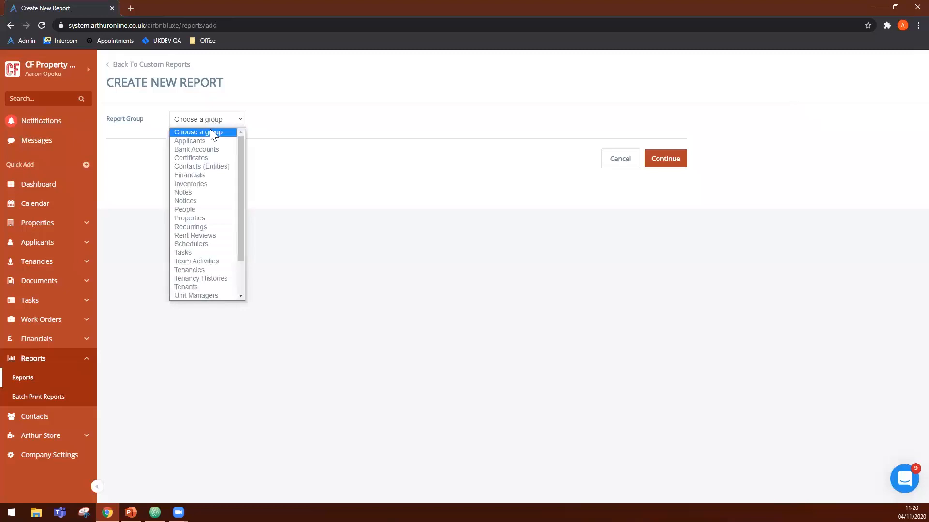
scroll(202, 243, "down", 2)
scroll(202, 242, "up", 2)
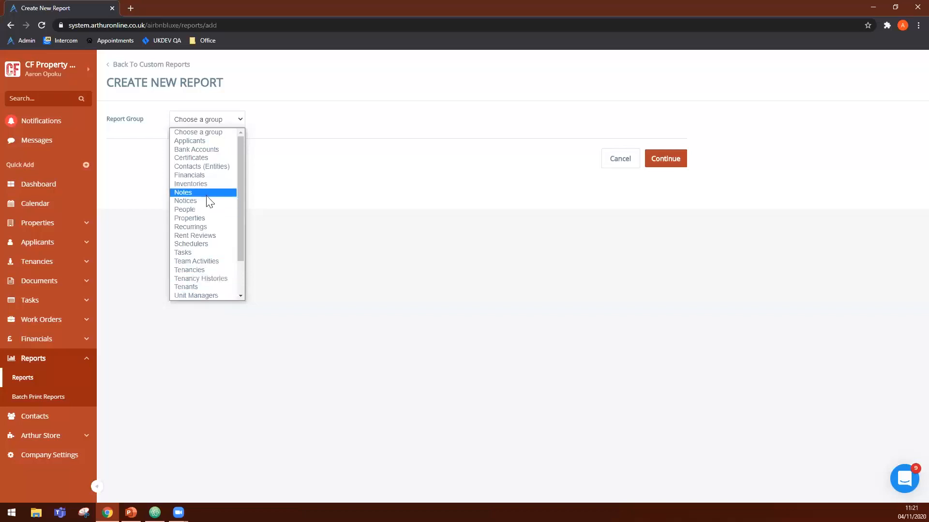
left_click(193, 175)
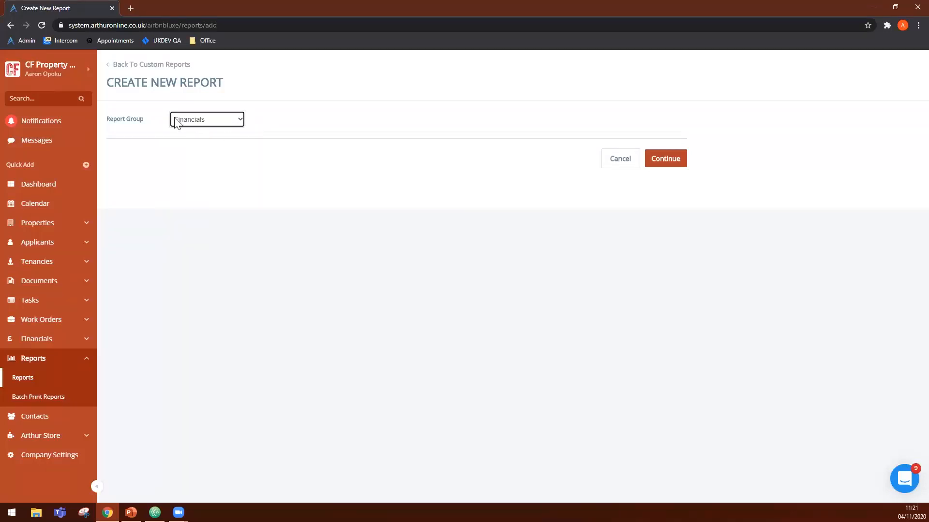
left_click(308, 192)
left_click(673, 160)
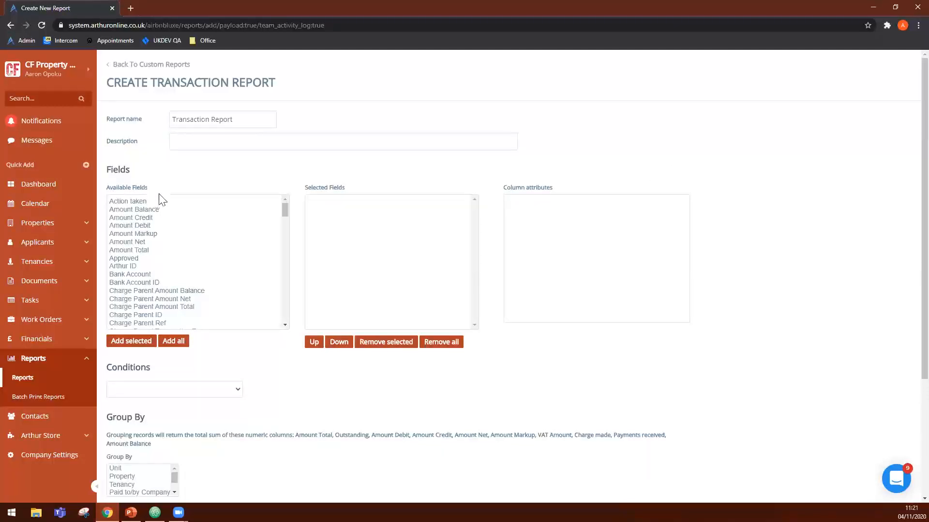
- Look through the available fields for the transaction report
scroll(164, 242, "down", 4)
scroll(166, 274, "up", 4)
scroll(132, 285, "down", 5)
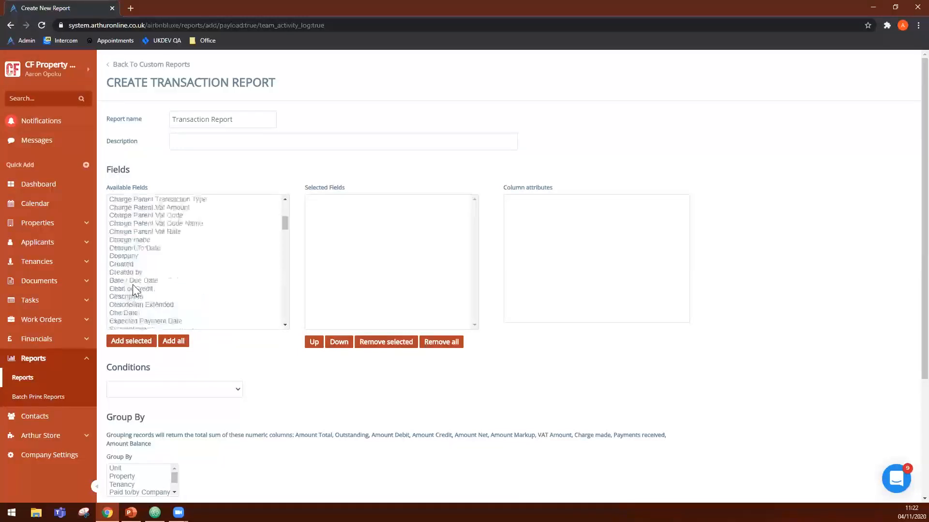
scroll(143, 272, "up", 5)
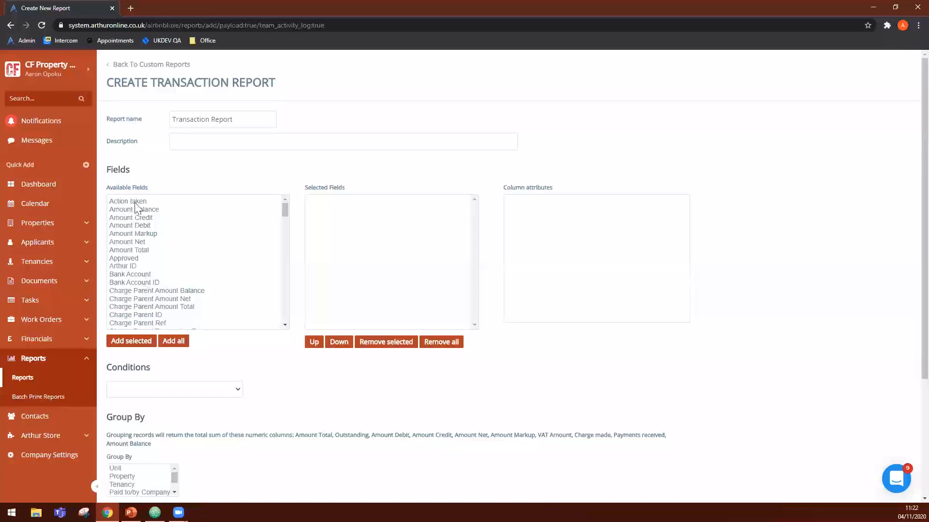
scroll(140, 281, "down", 4)
scroll(140, 289, "down", 5)
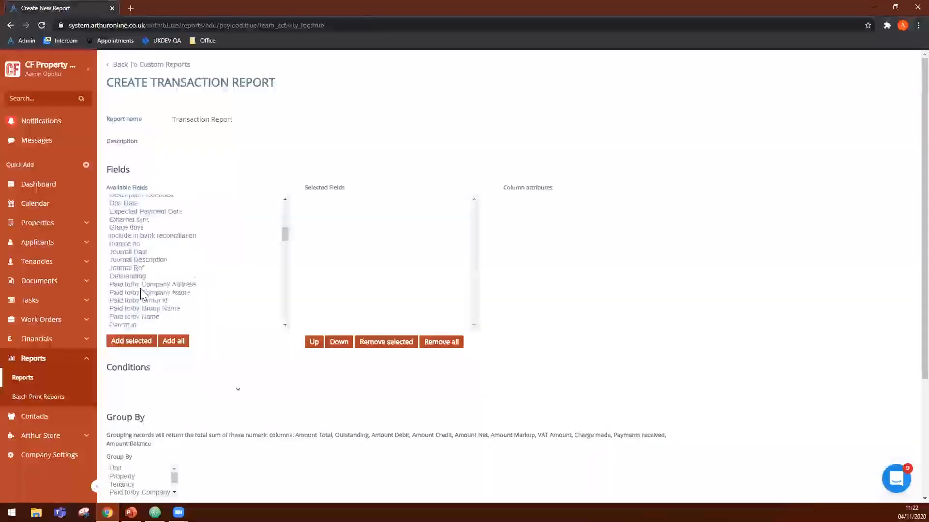
scroll(139, 300, "up", 8)
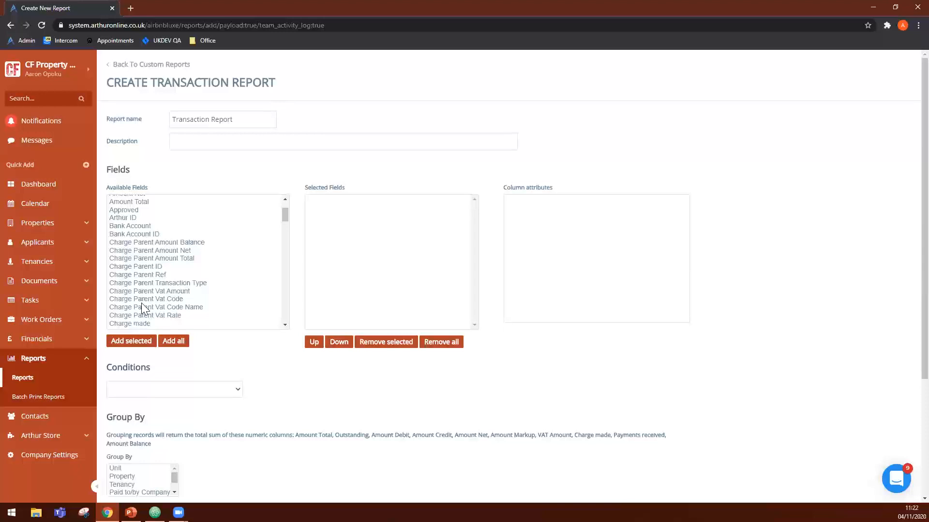
- Add Charge Parent Transaction Type, Charge Parent Vat Code Name, Created and Description Extended to the report's selected fields
scroll(140, 319, "down", 3)
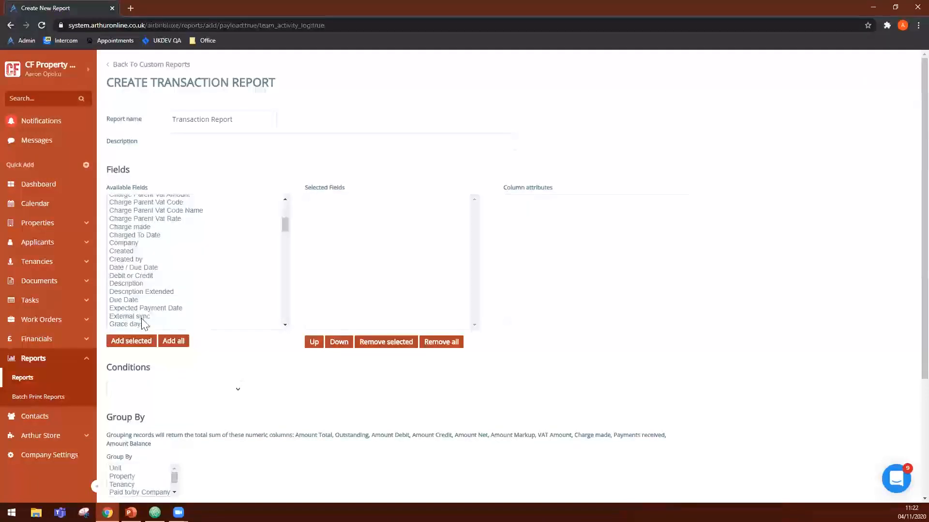
left_click(137, 291)
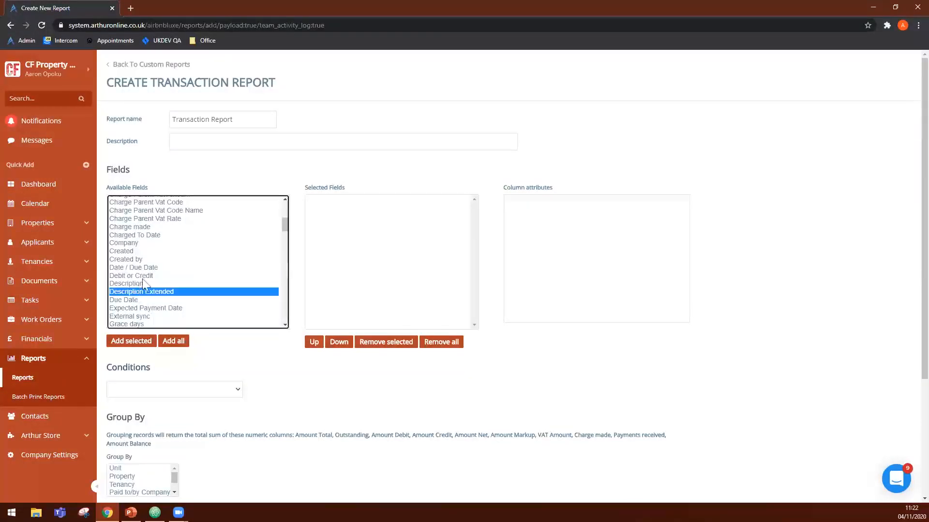
left_click(136, 252, "ctrl")
left_click(150, 210, "ctrl")
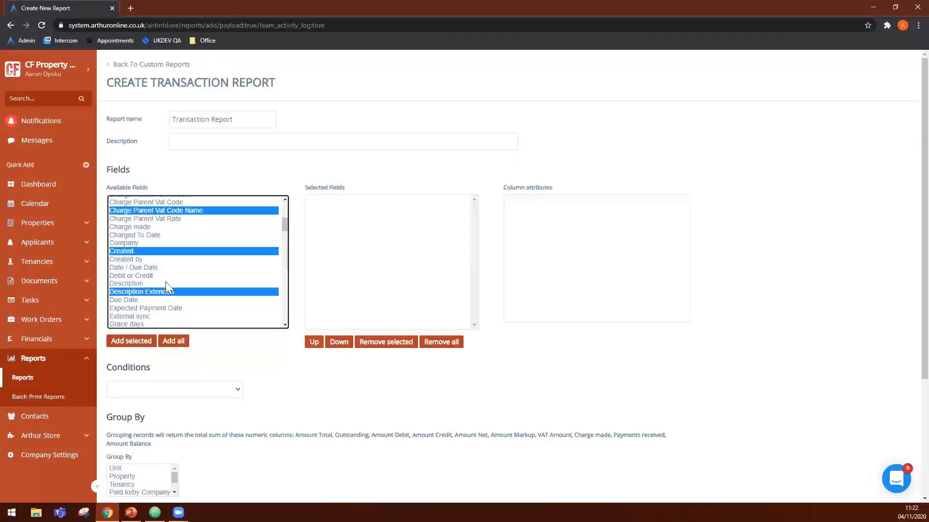
scroll(165, 281, "up", 1)
left_click(148, 234, "ctrl")
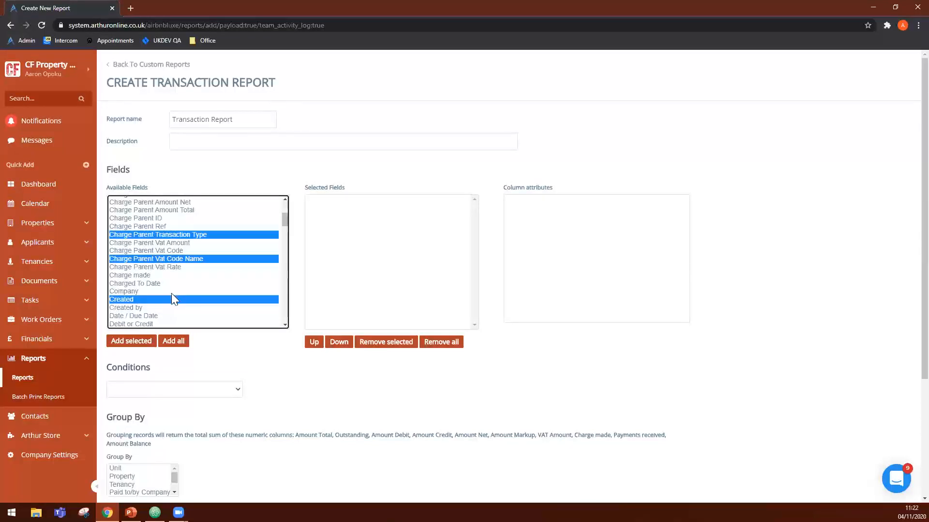
left_click(121, 341)
left_click(124, 343)
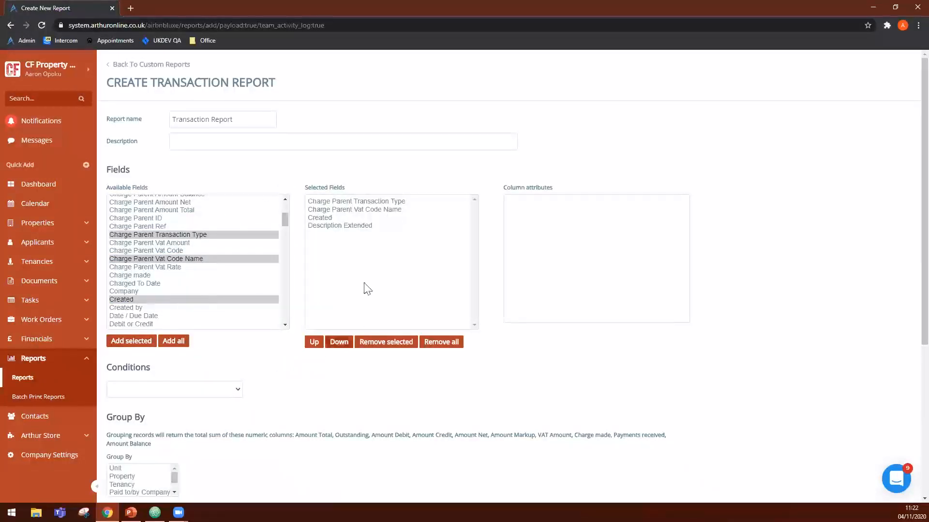
- Examine the column attributes of the selected fields one after another
left_click(353, 226)
left_click(355, 217)
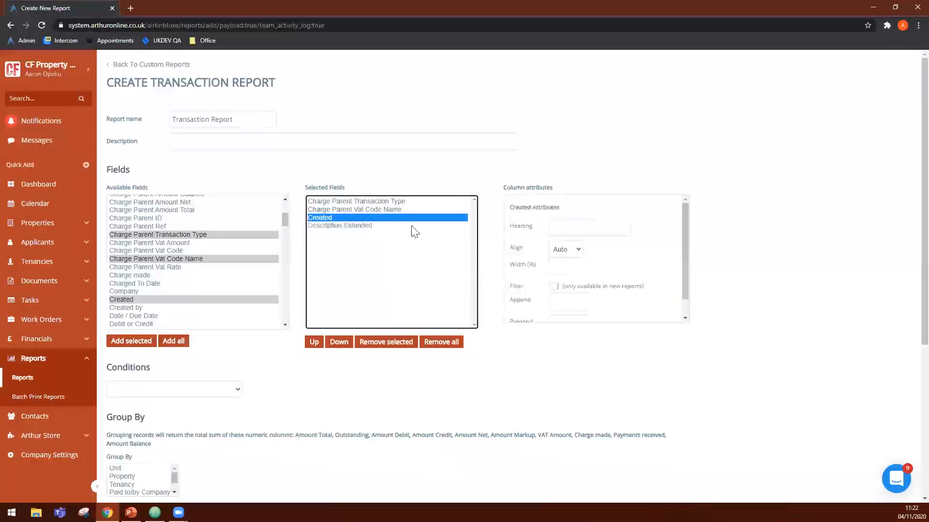
left_click(437, 169)
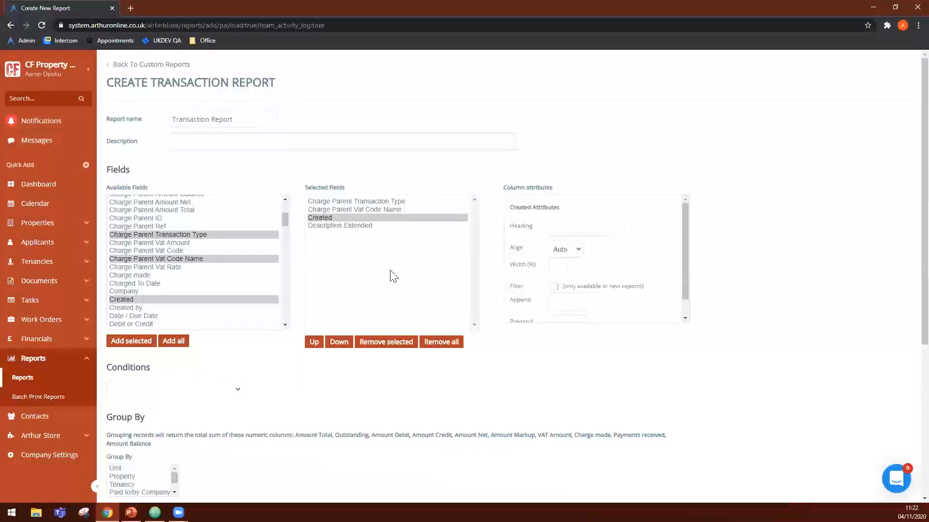
left_click(350, 211)
left_click(360, 201)
left_click(349, 210)
left_click(355, 218)
left_click(411, 201)
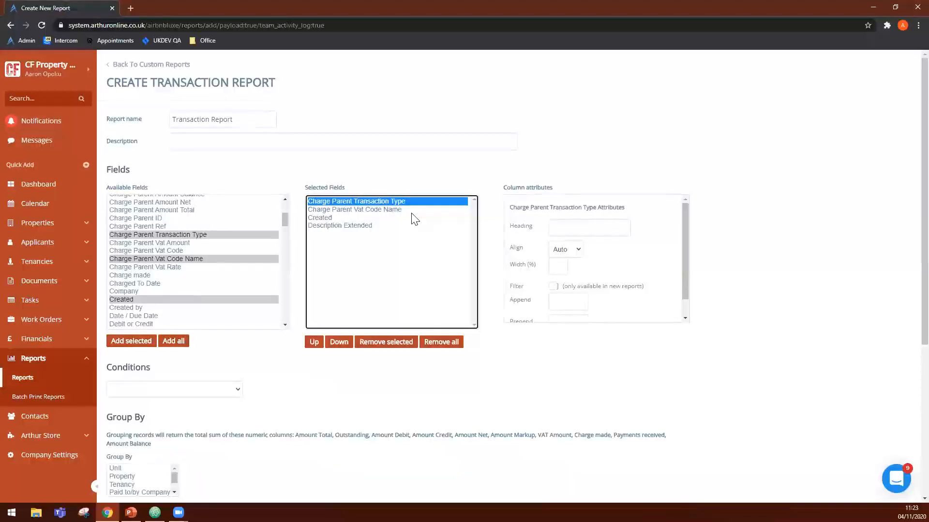
- Set the column heading of the Created field to "Date"
left_click(330, 218)
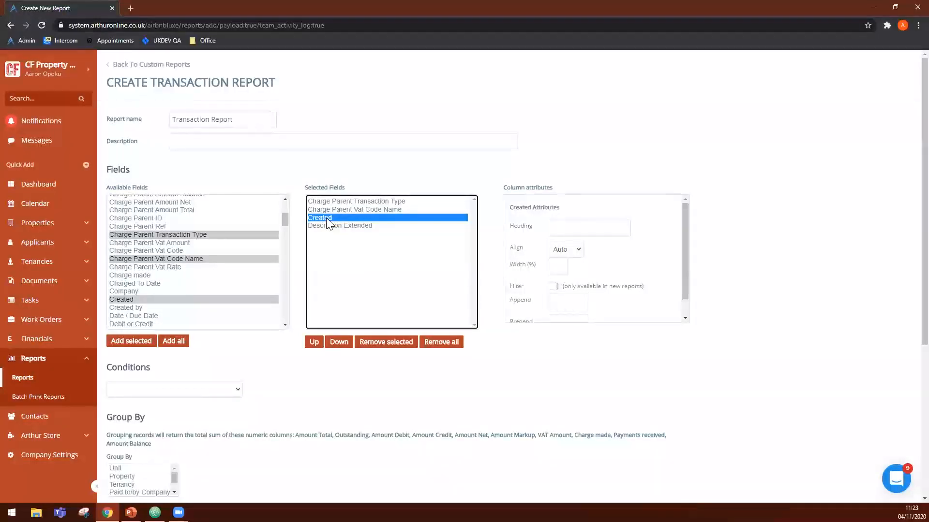
left_click(563, 226)
type("Date")
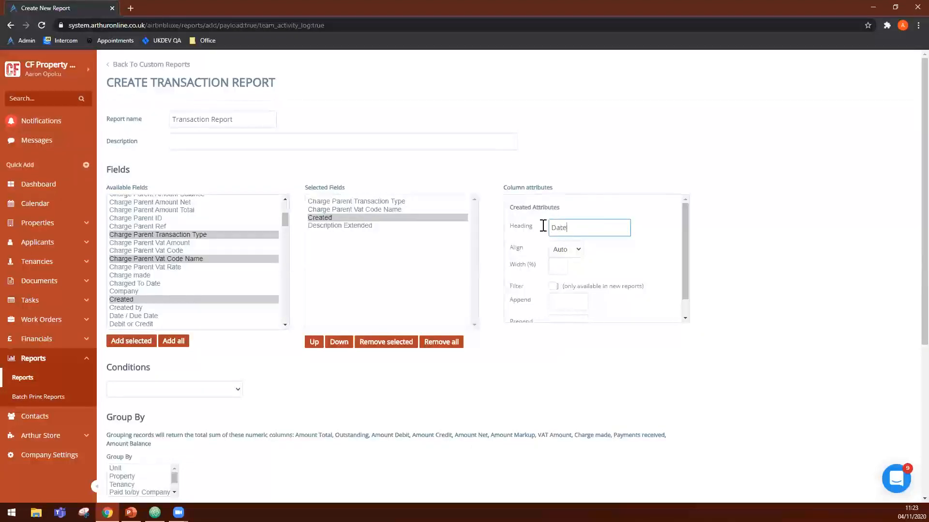
key("ctrl+a")
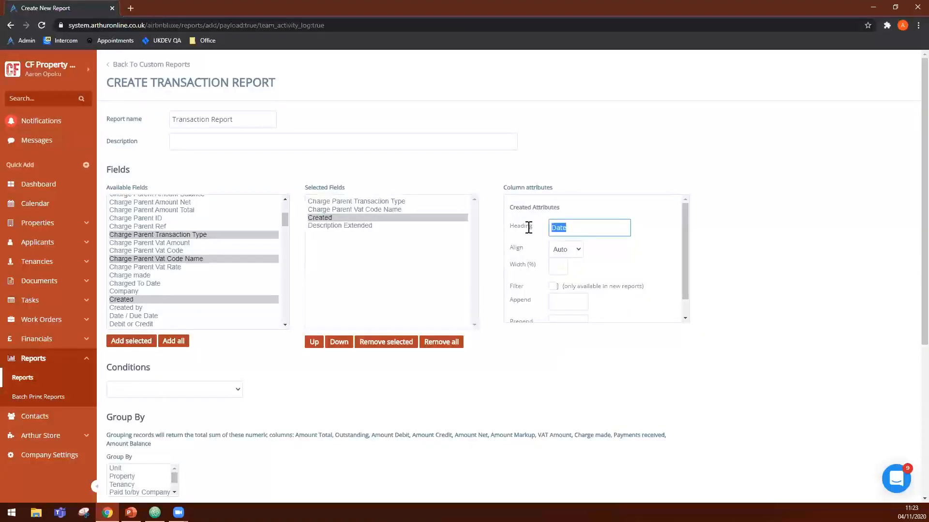
left_click(515, 229)
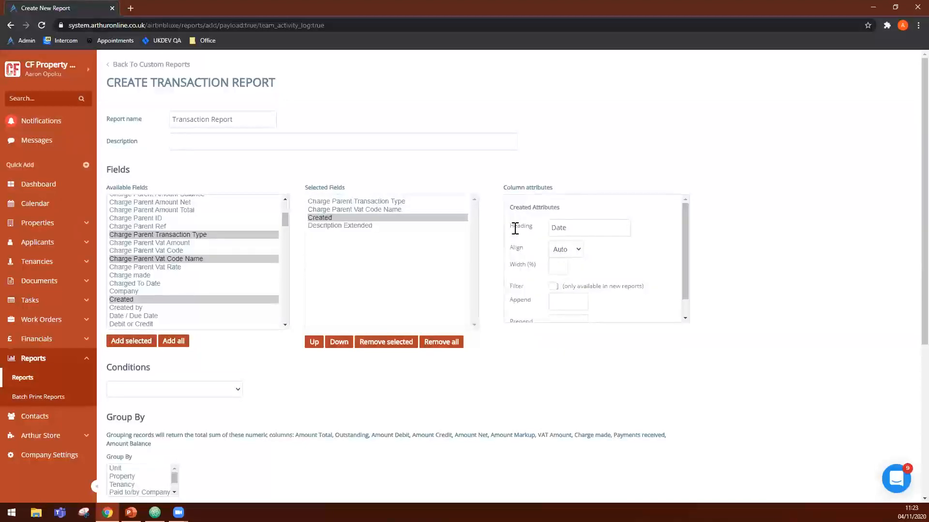
double_click(569, 225)
- Search the page for "transaction type" and add the Transaction Type field to the selected fields
scroll(232, 294, "down", 1)
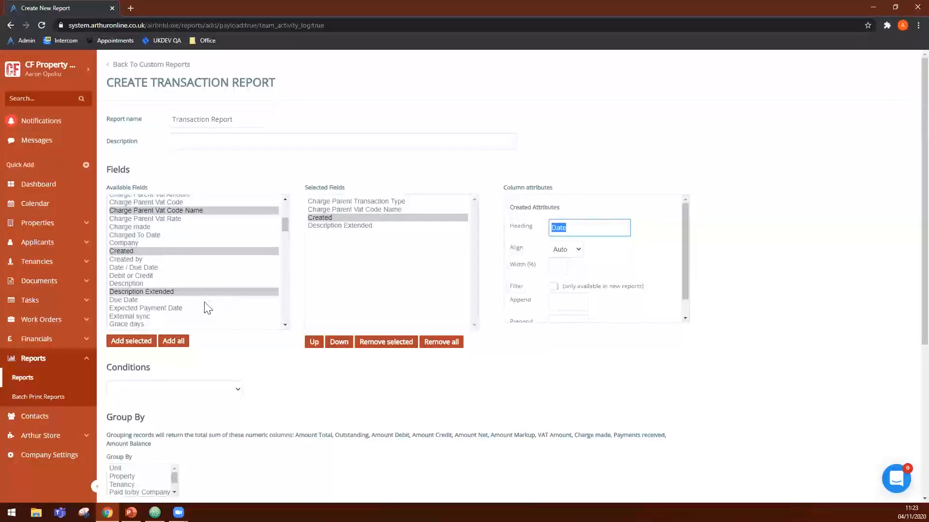
scroll(207, 307, "down", 1)
scroll(207, 310, "down", 2)
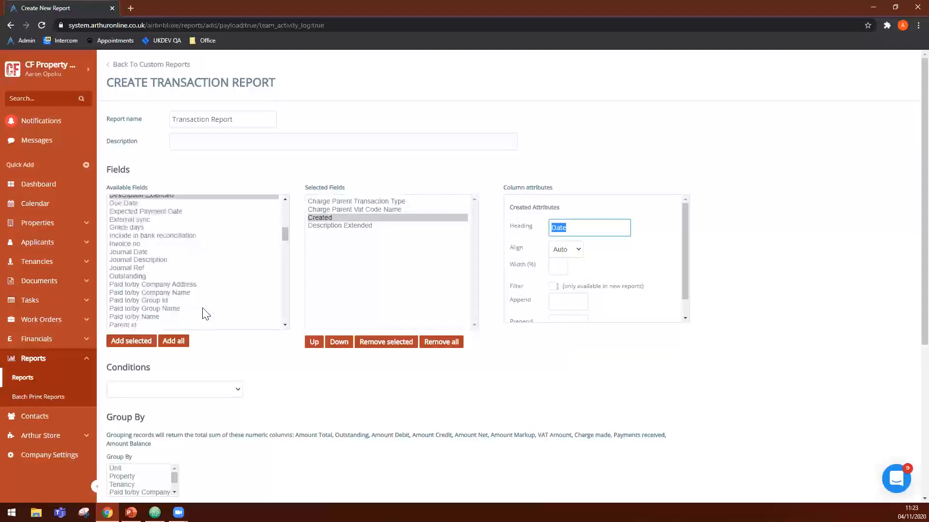
scroll(137, 262, "down", 1)
scroll(147, 290, "down", 1)
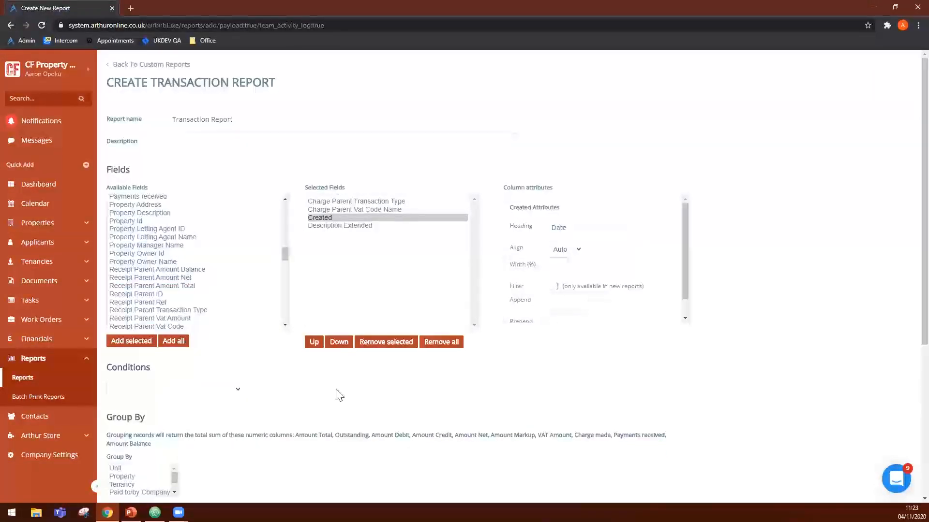
key("ctrl+f")
type("transaction type")
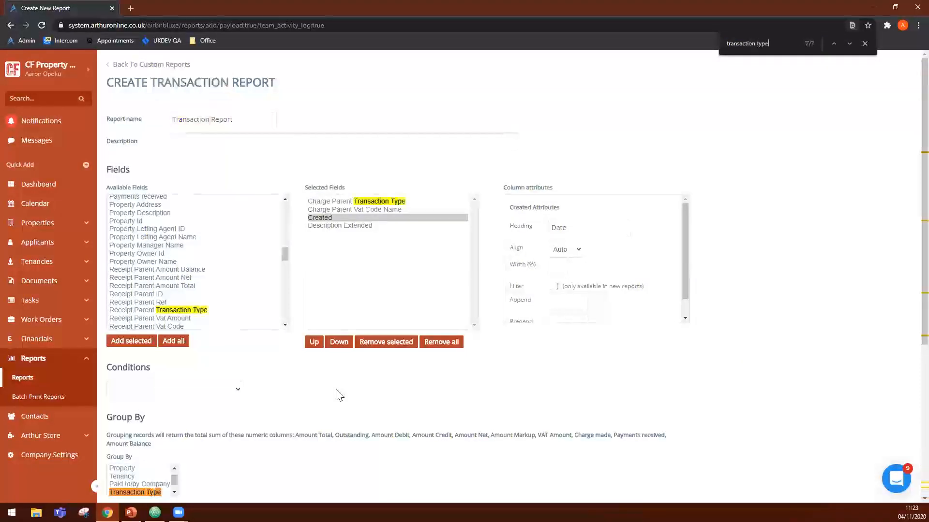
key("Return")
key("Return")
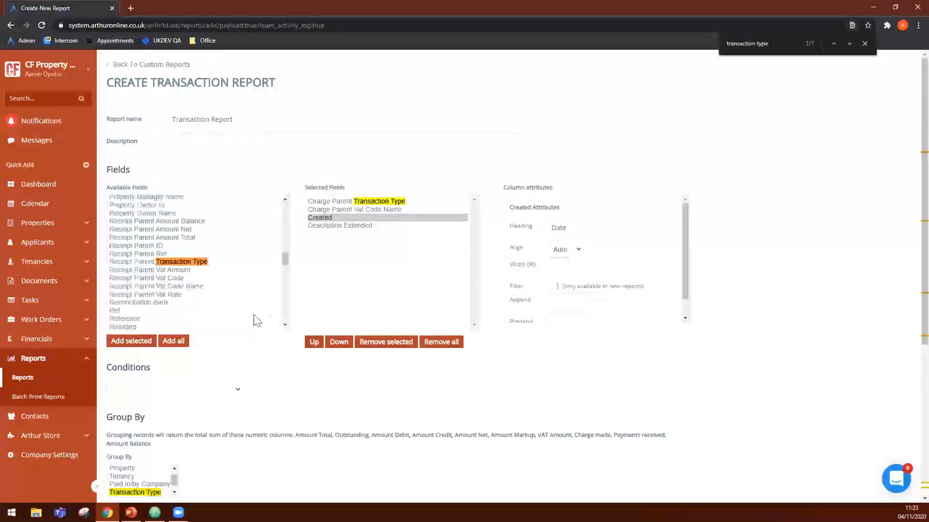
key("Return")
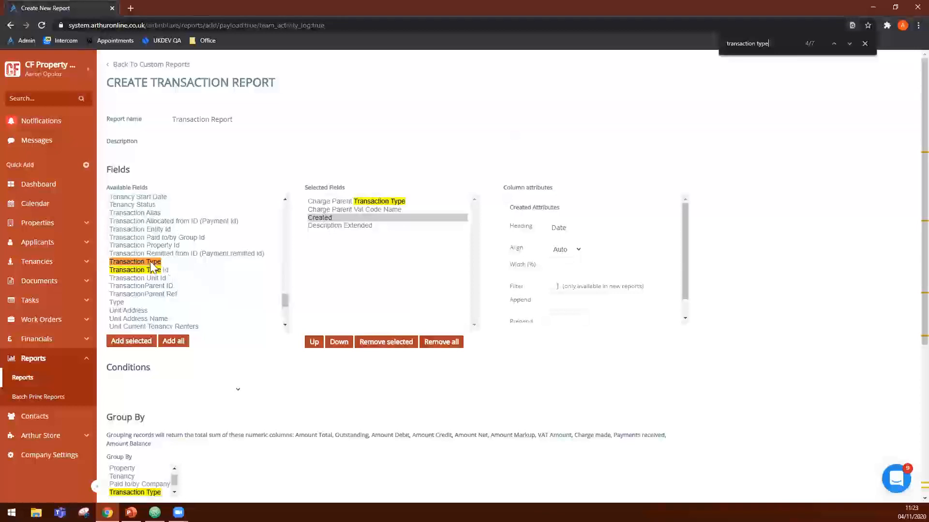
double_click(153, 263)
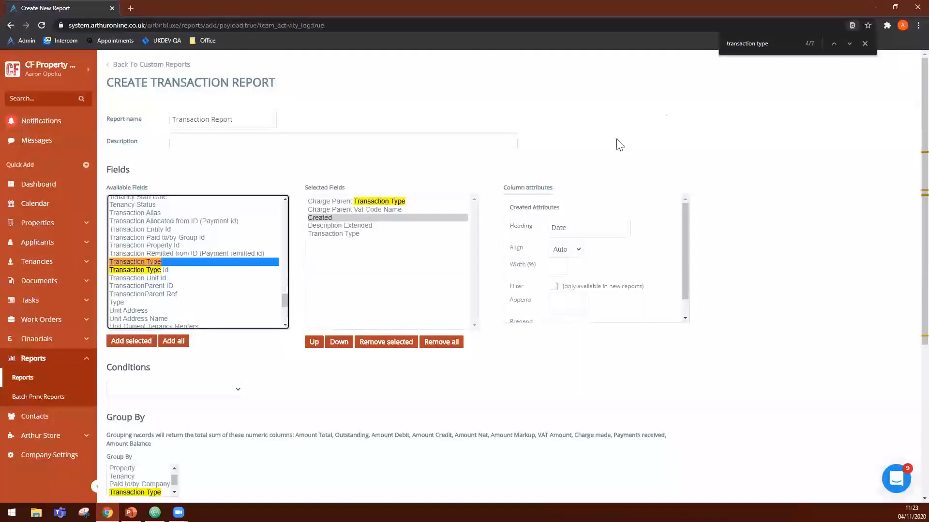
- Search the page for "unit address" and add the Unit Address and Unit Address Name fields to the report
left_click(753, 43)
triple_click(753, 43)
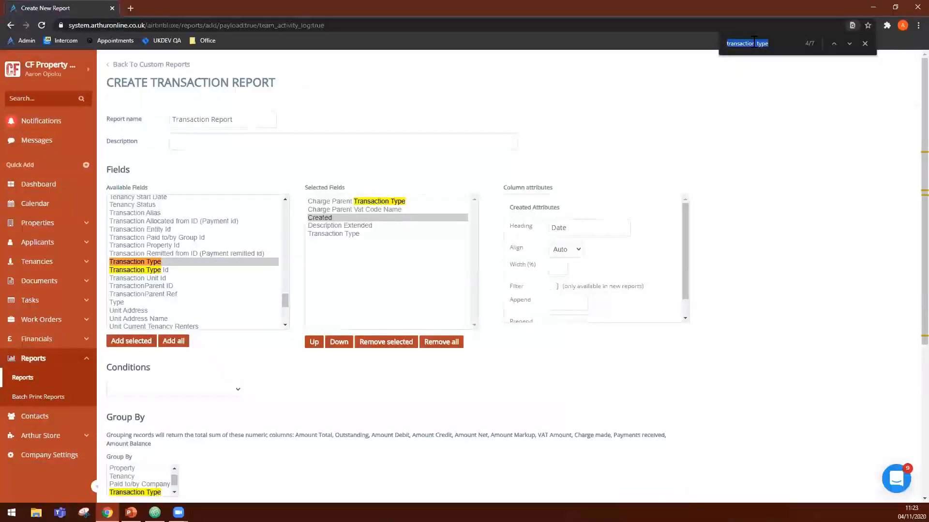
type("unit address")
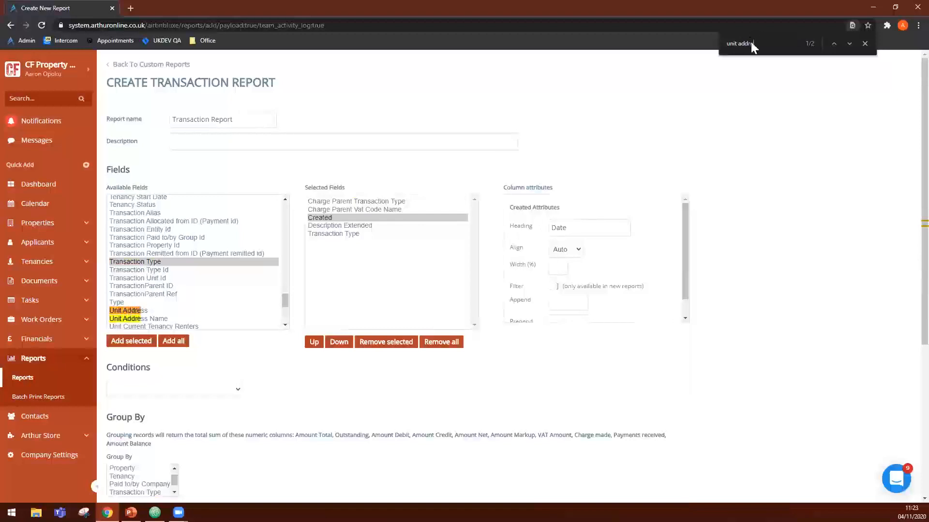
double_click(147, 312)
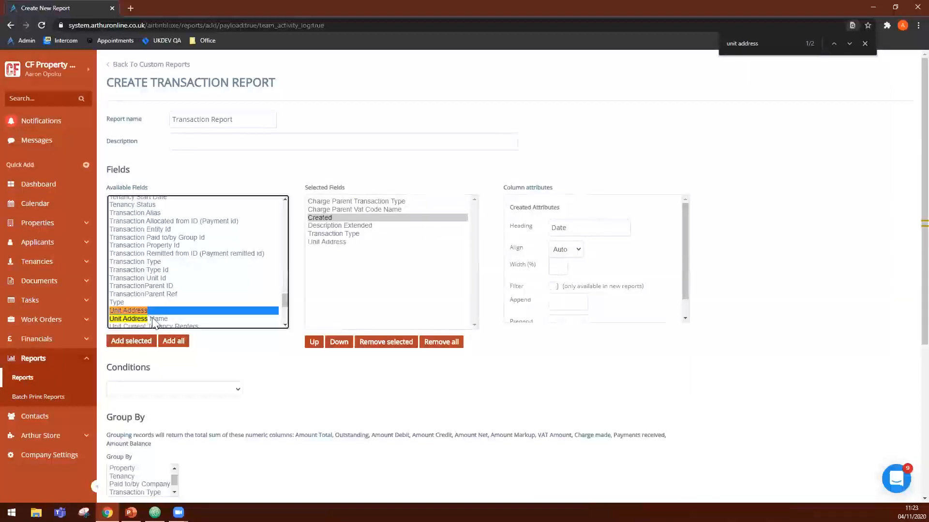
double_click(160, 318)
- Add the Charge Parent Vat Amount, Charge Parent Vat Code, Charge Parent Vat Rate and Charge Parent Amount Total fields to the report
scroll(196, 305, "up", 5)
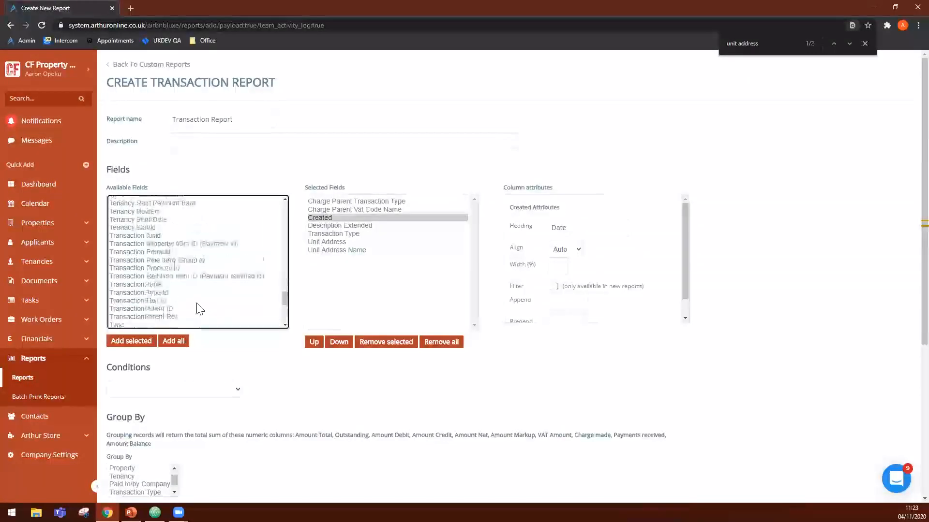
scroll(170, 302, "up", 5)
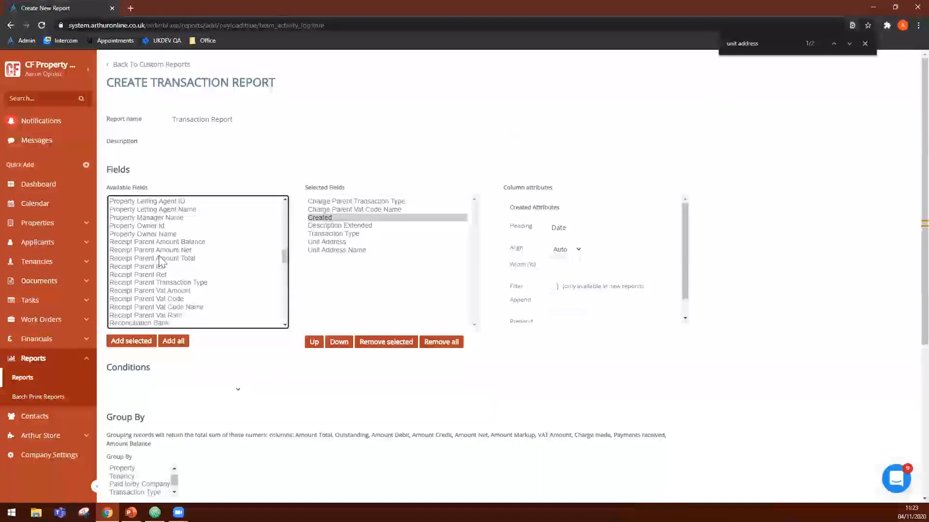
scroll(160, 279, "up", 5)
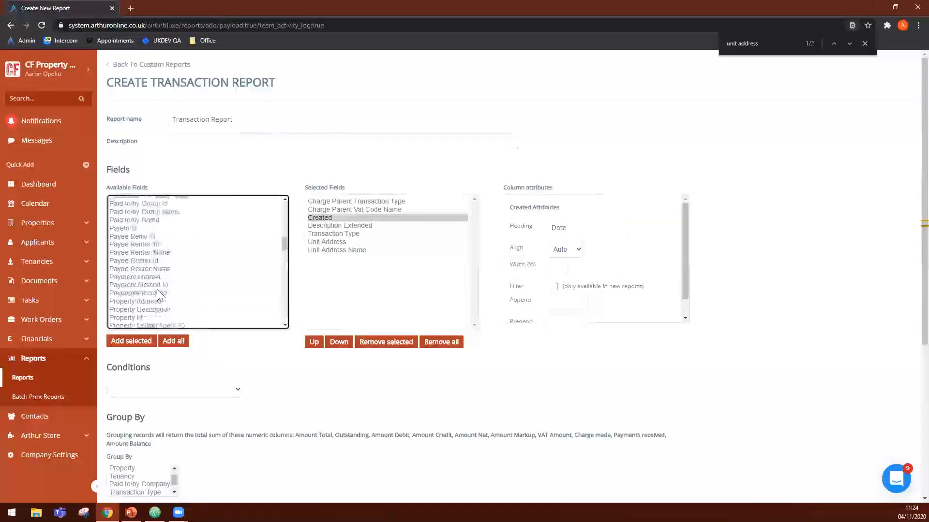
scroll(152, 286, "up", 10)
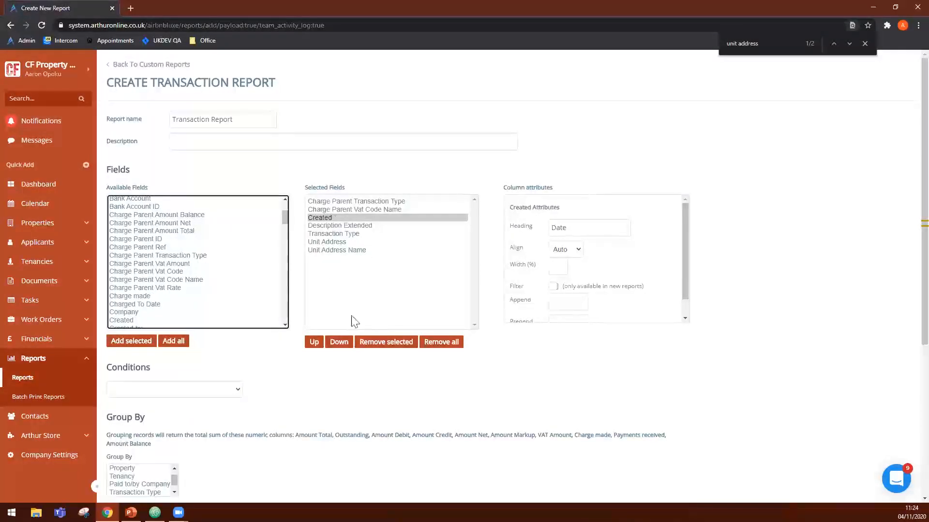
left_click(159, 264)
double_click(159, 264)
double_click(159, 271)
double_click(160, 287)
double_click(159, 231)
- Add the Bank Account ID, External sync and Journal Description fields to the selected fields
double_click(169, 207)
scroll(165, 286, "down", 2)
double_click(160, 289)
scroll(157, 286, "down", 1)
left_click(153, 281)
double_click(154, 281)
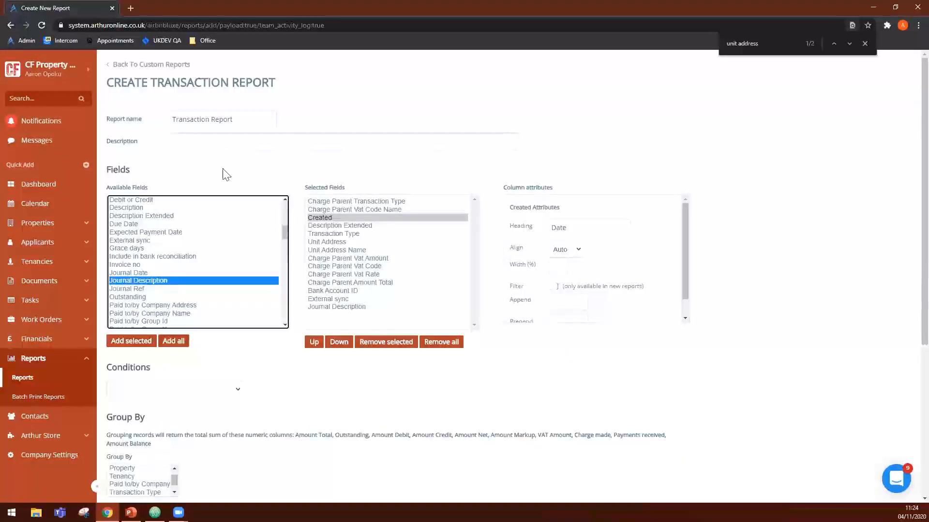
- Review the chosen fields and look over the condition options offered for the report
scroll(285, 196, "down", 1)
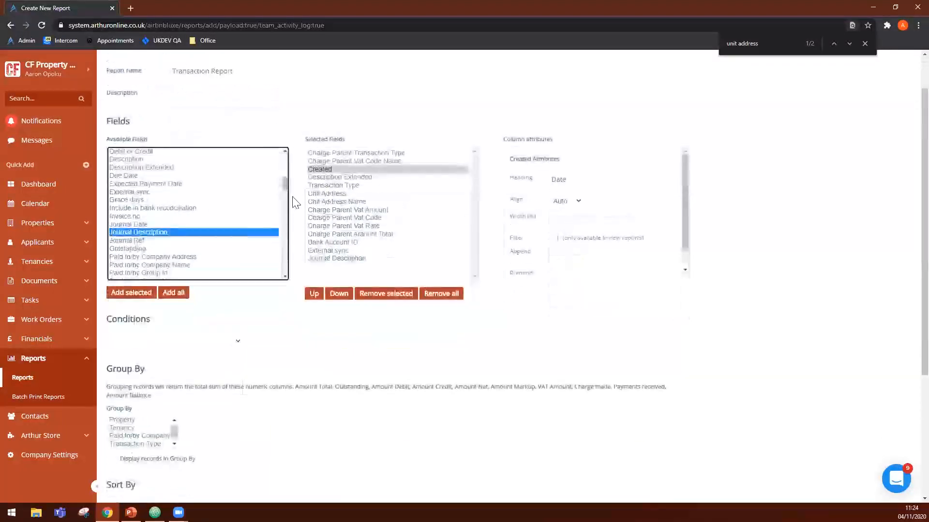
scroll(127, 126, "up", 1)
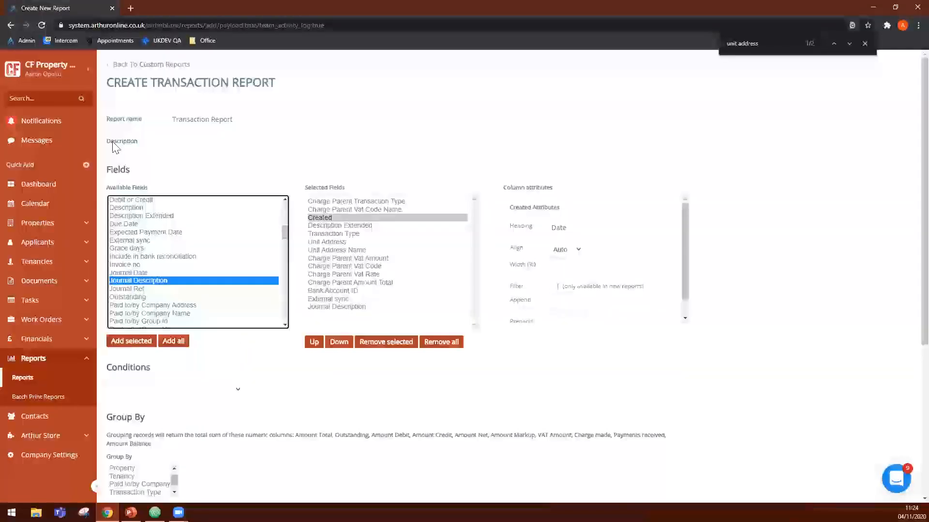
scroll(126, 252, "down", 1)
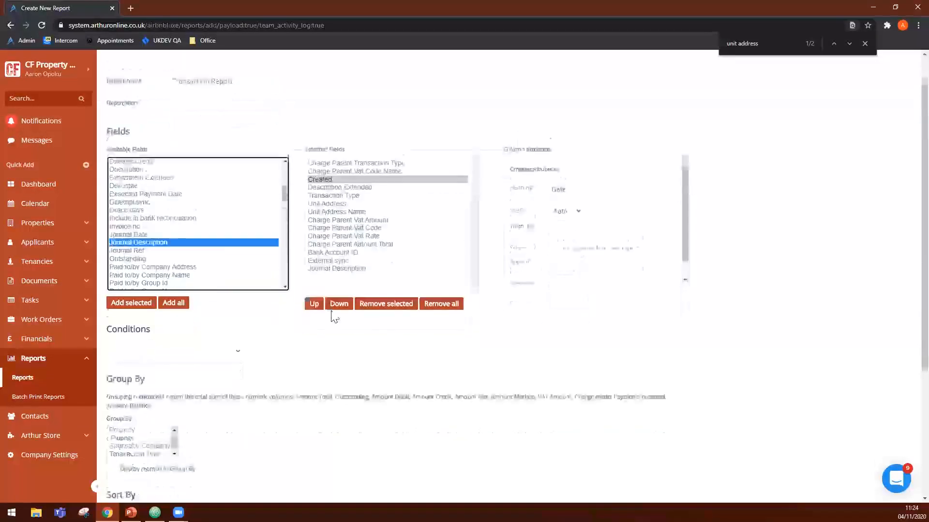
left_click(136, 321)
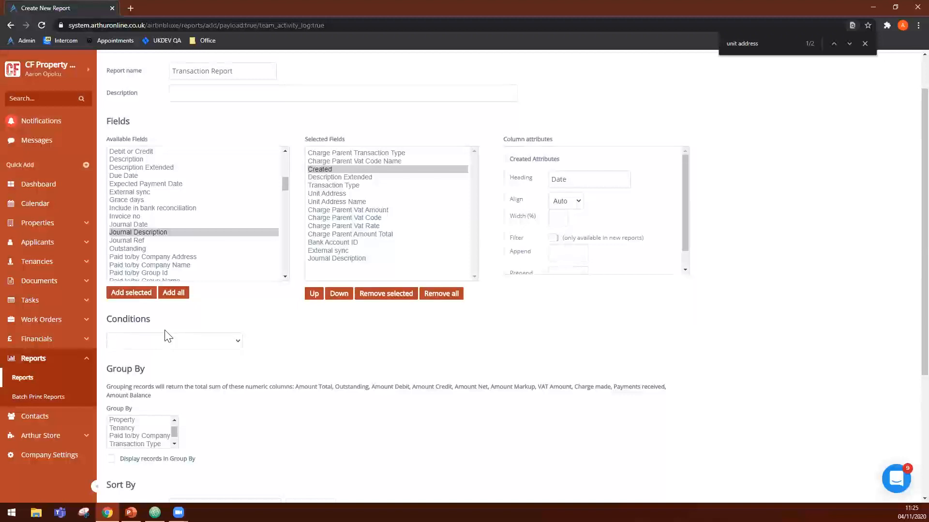
left_click(179, 338)
left_click(291, 353)
scroll(292, 354, "down", 2)
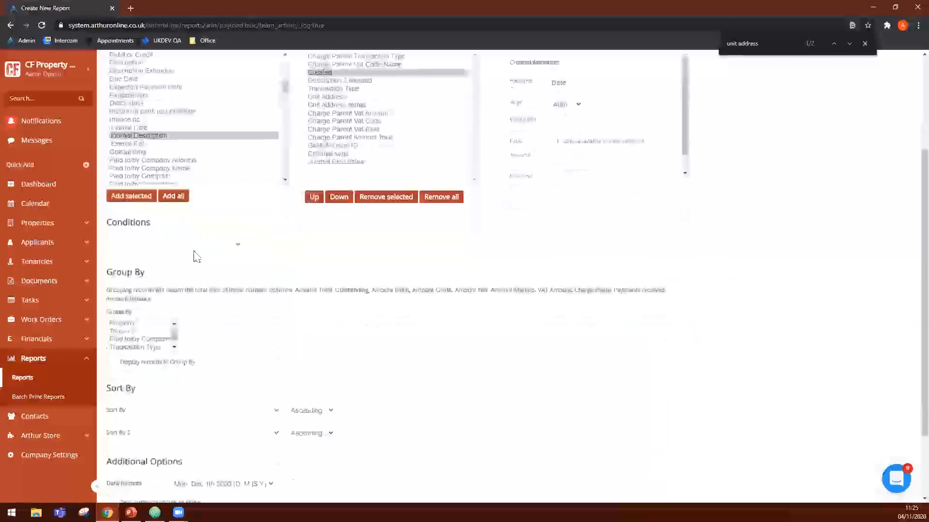
- Try a Transaction Date condition covering 01-01-2020 to 31-12-2020 and remove that condition
left_click(196, 246)
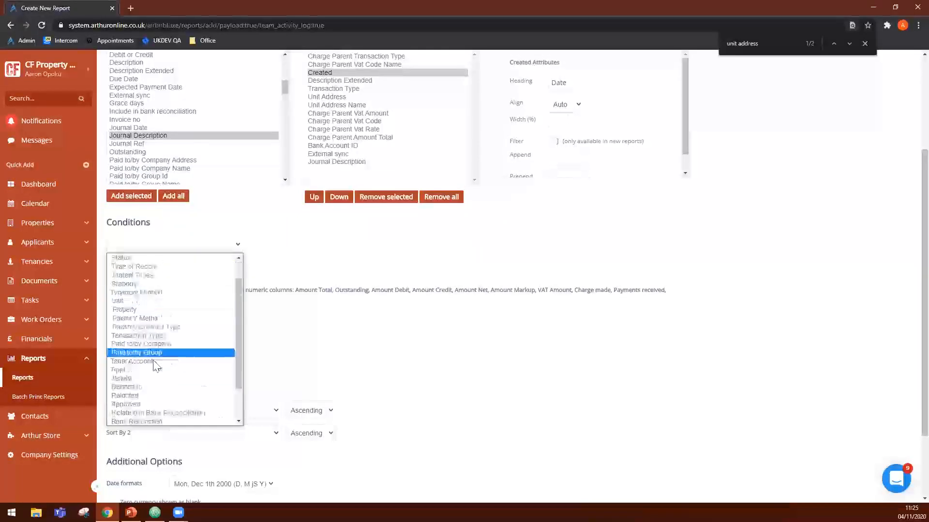
scroll(157, 377, "down", 3)
scroll(158, 389, "up", 3)
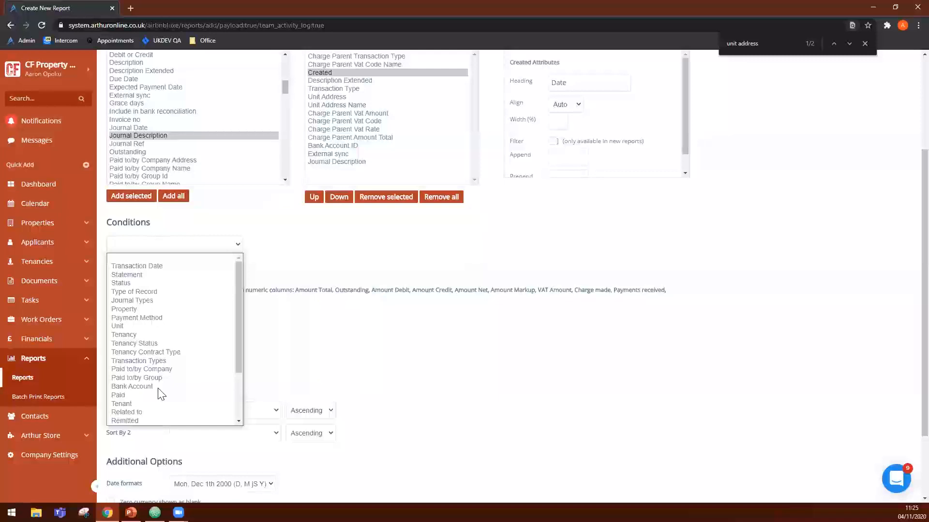
left_click(154, 267)
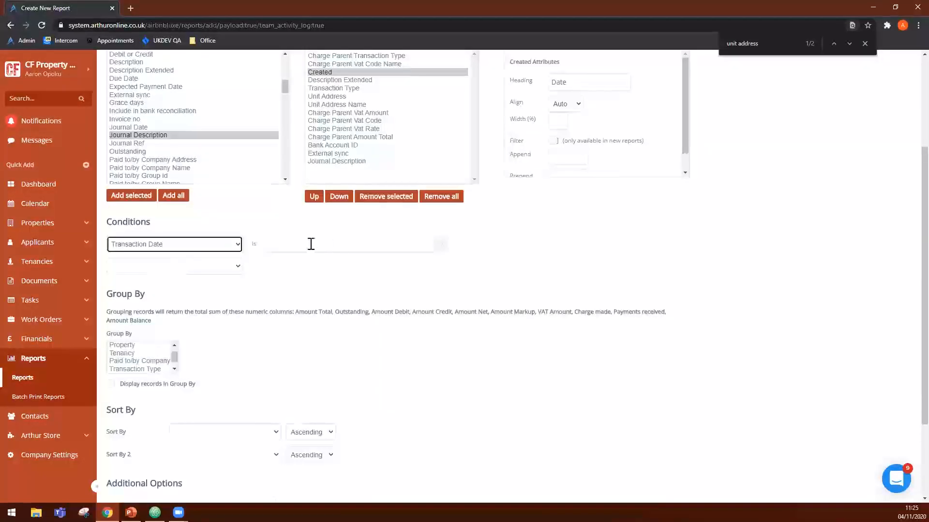
left_click(291, 243)
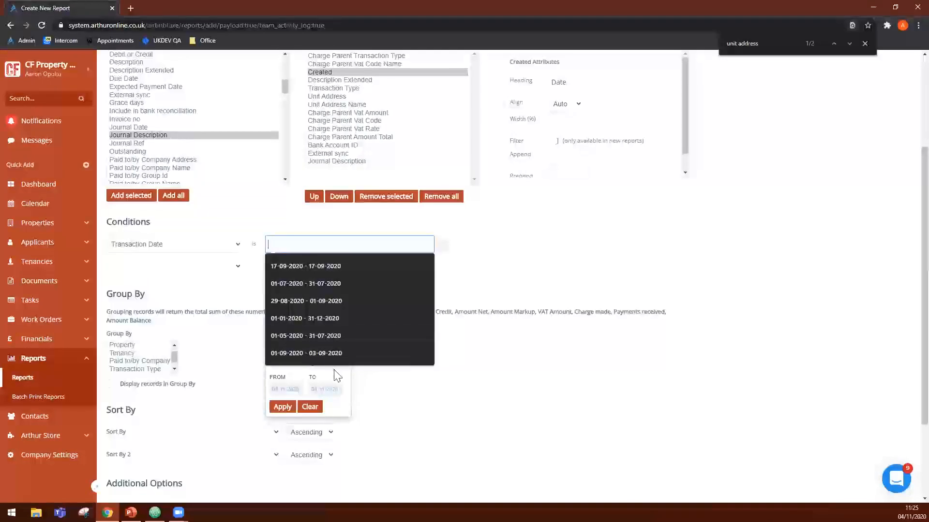
left_click(312, 319)
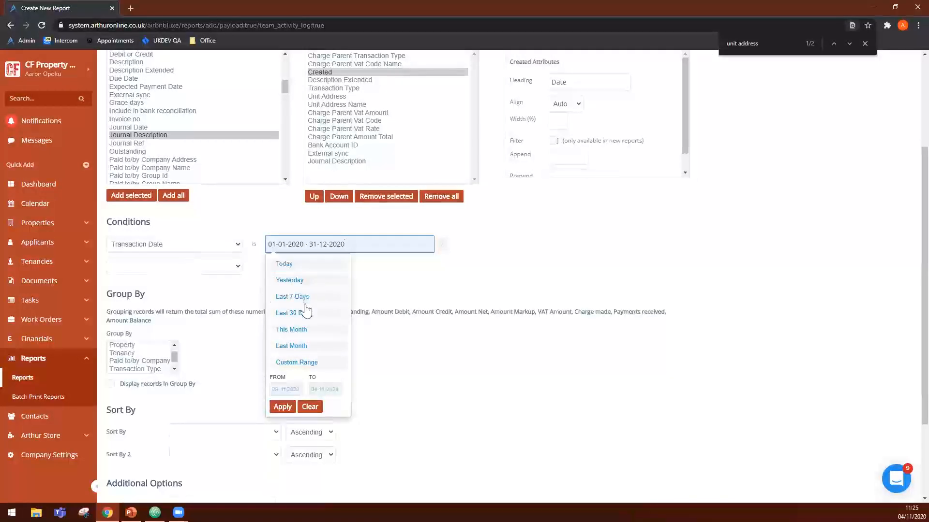
left_click(276, 368)
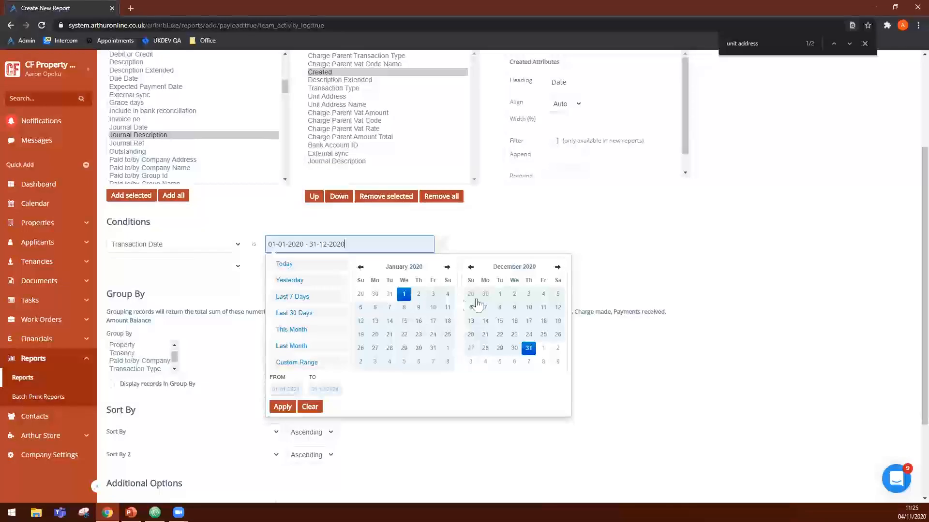
left_click(612, 285)
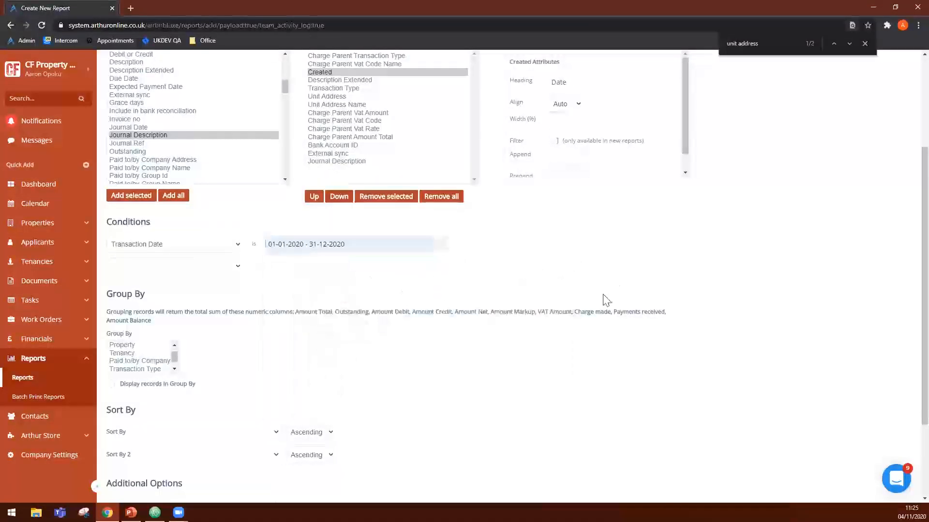
left_click(442, 244)
- Add a Statement condition to the report with the value Property Owner Statement
left_click(227, 244)
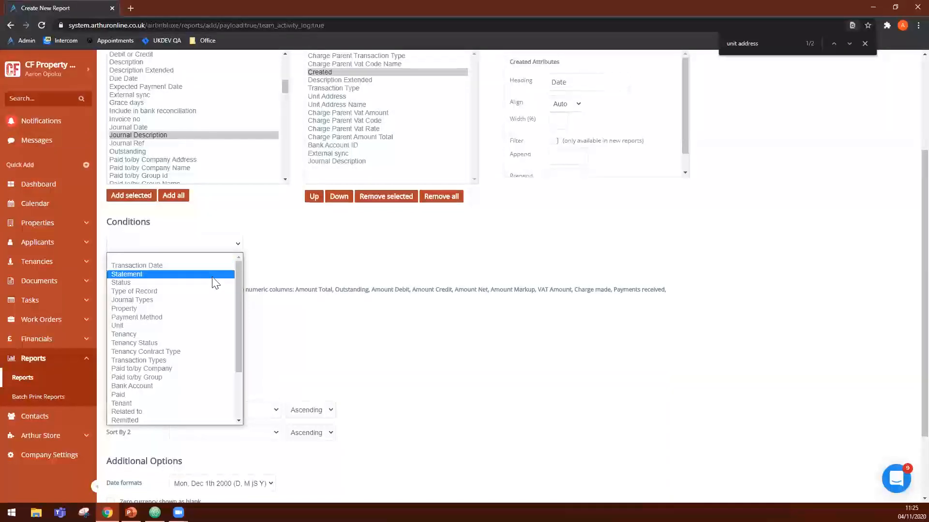
left_click(212, 275)
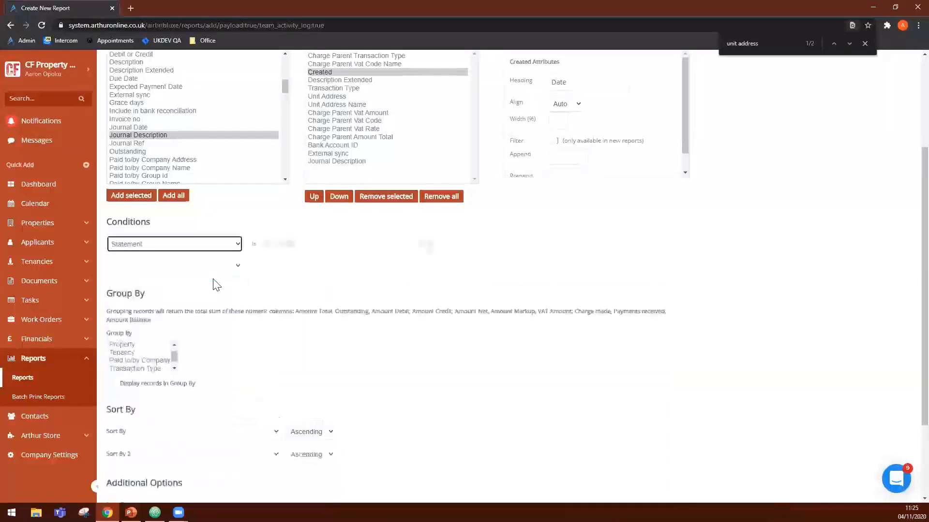
left_click(303, 246)
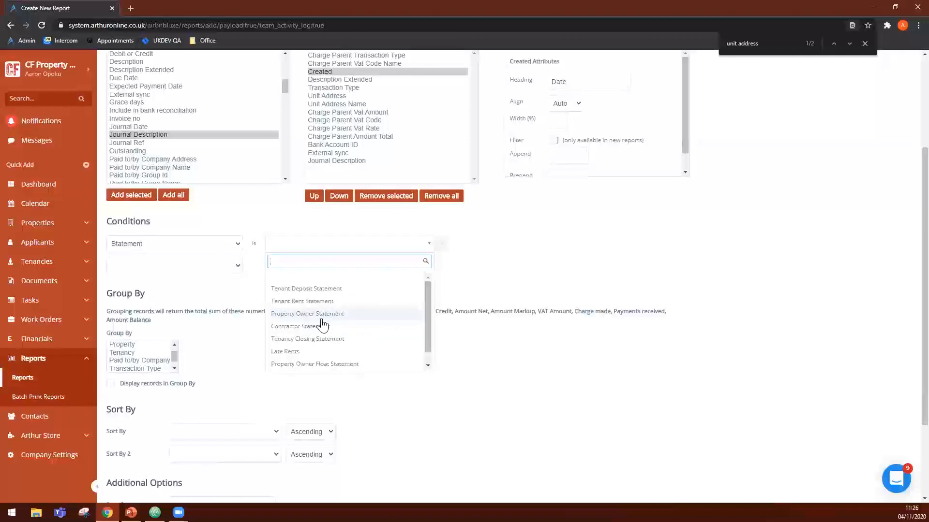
left_click(344, 317)
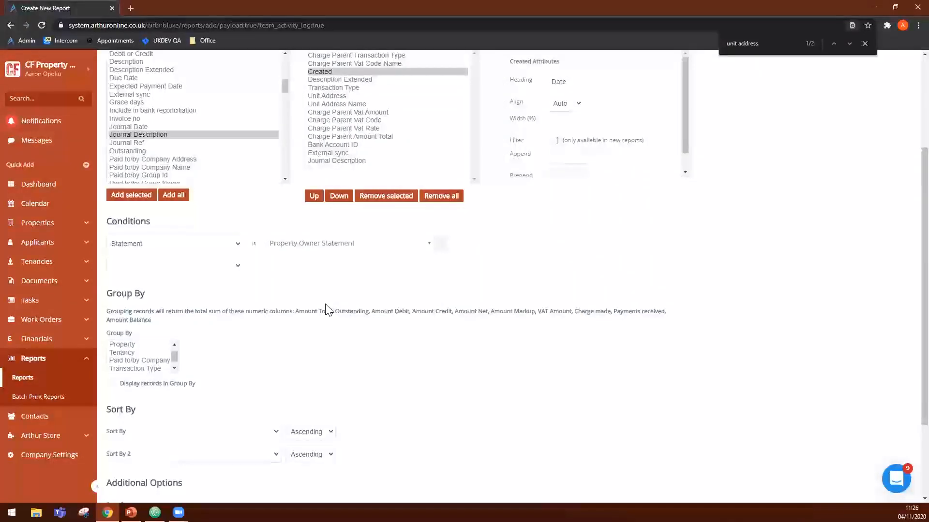
- Add a Paid condition below the Statement condition, trying Unpaid and settling on Overdue
left_click(234, 267)
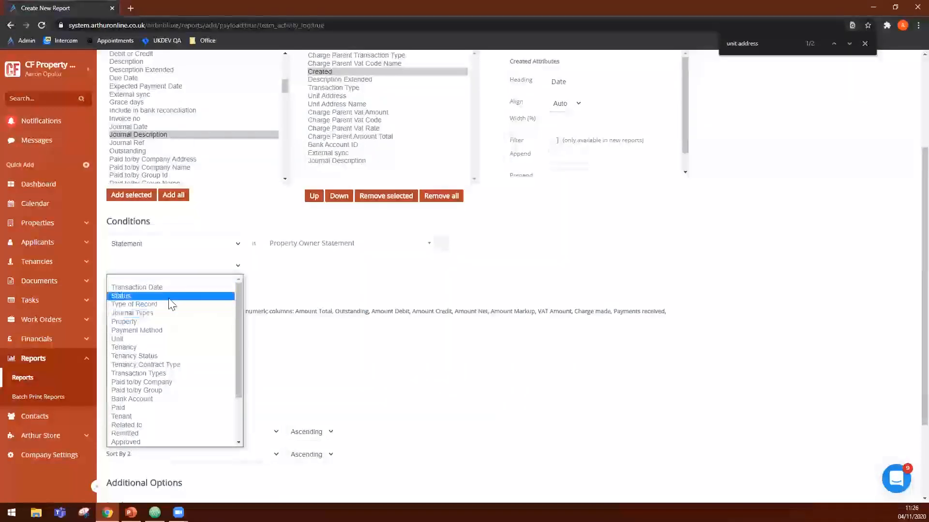
scroll(155, 389, "down", 2)
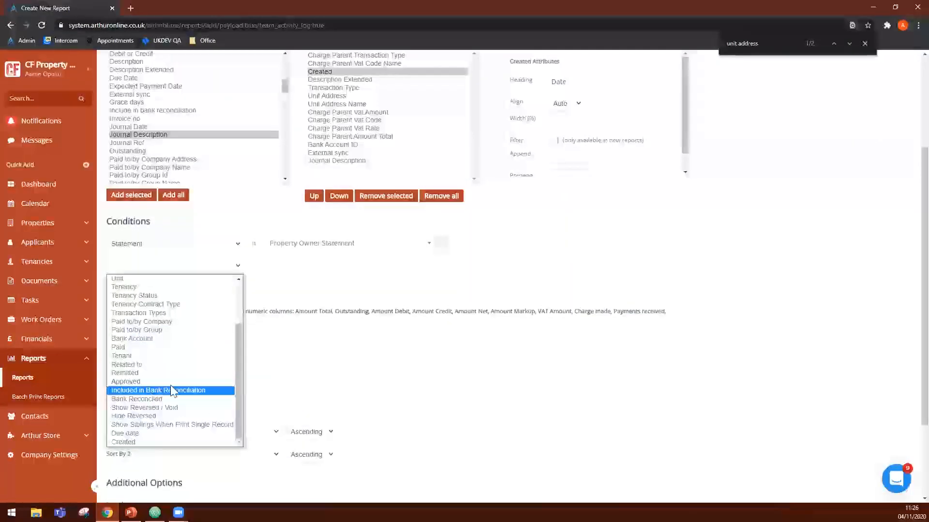
left_click(128, 347)
left_click(290, 266)
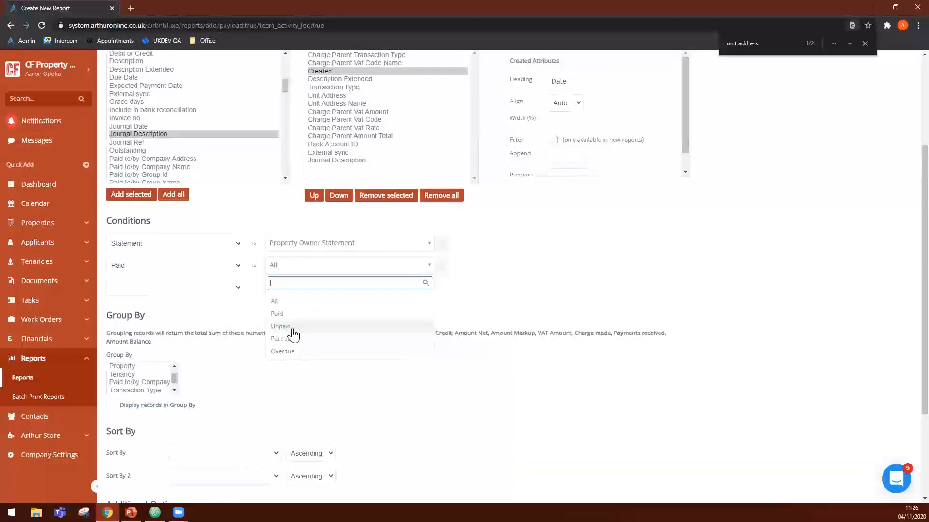
left_click(286, 327)
left_click(294, 267)
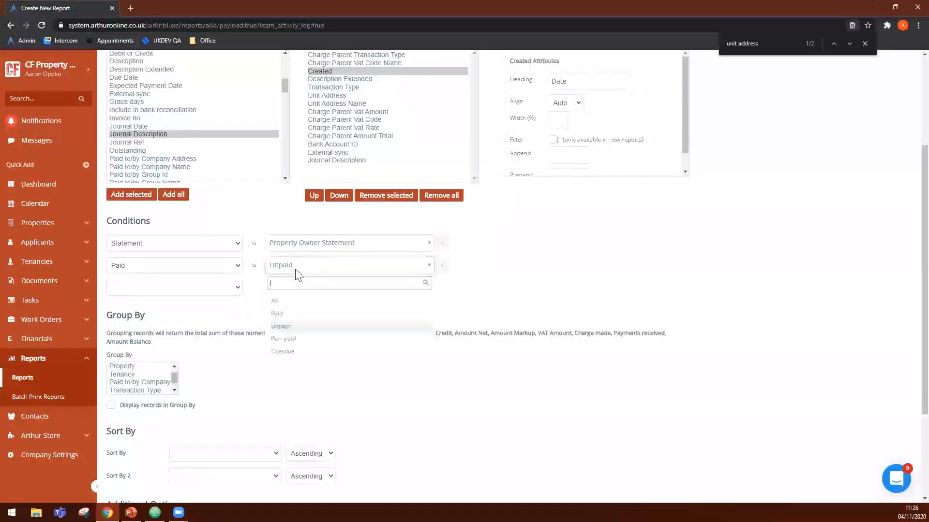
left_click(296, 352)
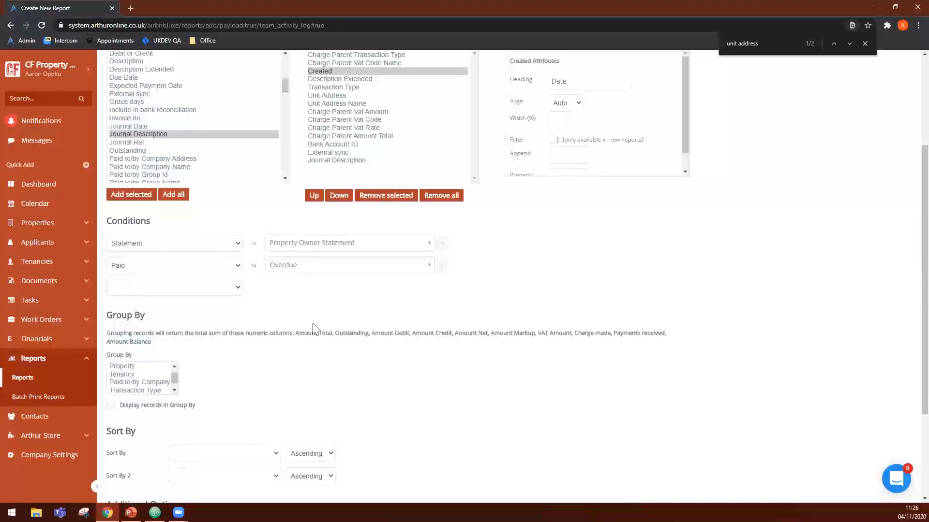
- Look through the condition types and remove both the Statement and Paid conditions
left_click(160, 248)
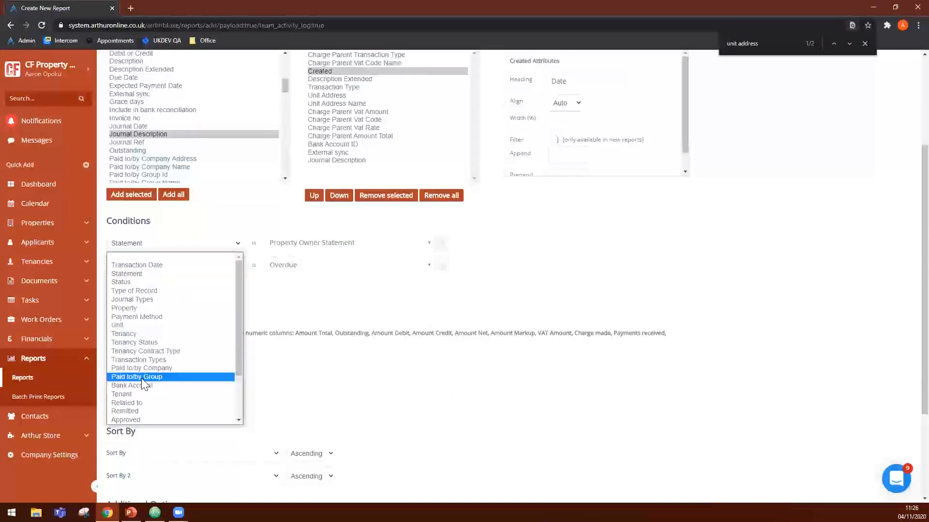
left_click(284, 348)
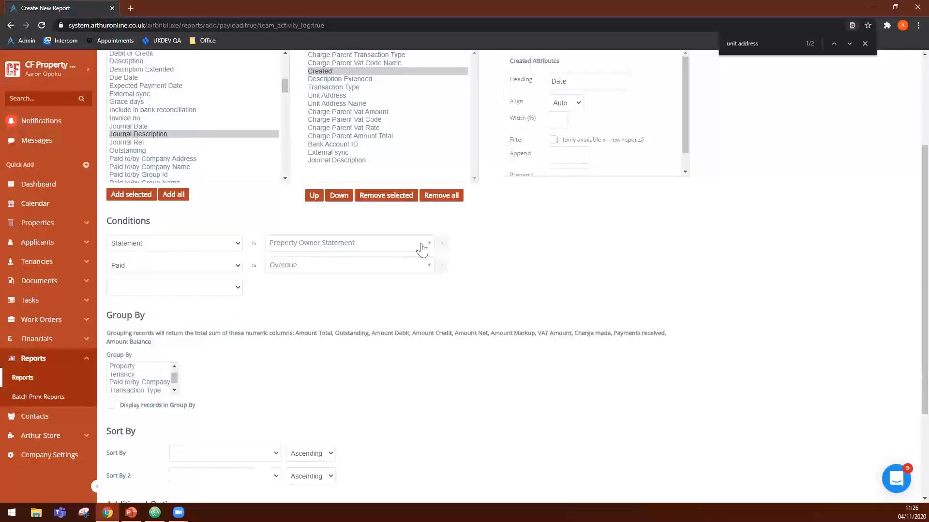
left_click(442, 244)
left_click(440, 246)
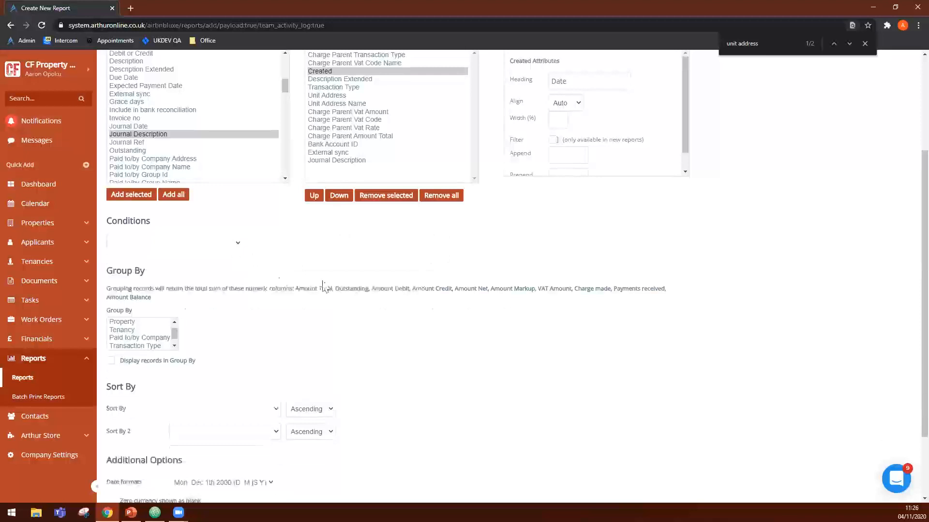
double_click(137, 271)
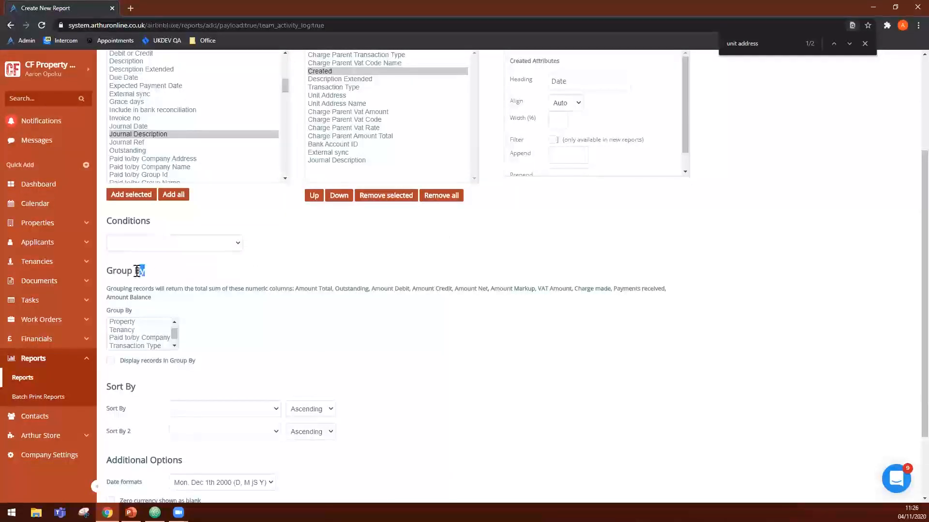
triple_click(115, 274)
scroll(228, 329, "up", 2)
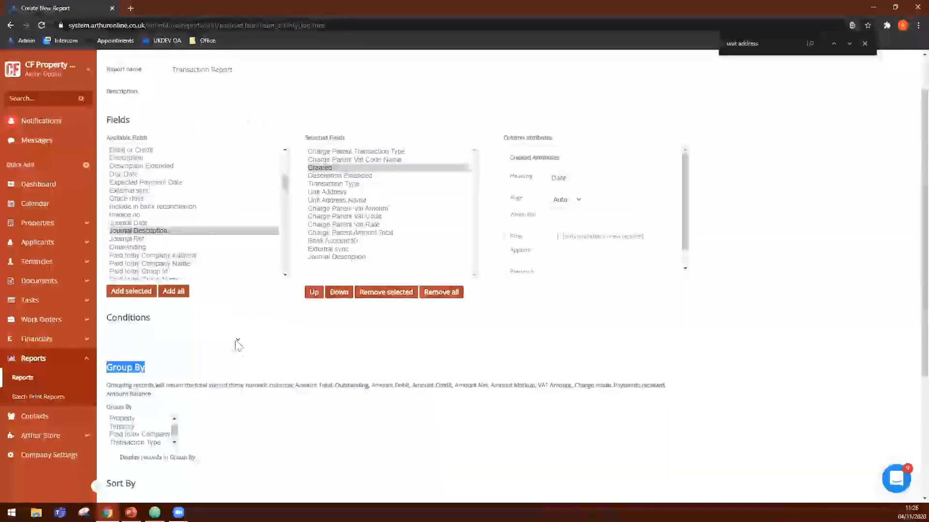
scroll(232, 314, "up", 1)
left_click_drag(127, 83, 208, 83)
scroll(255, 297, "down", 6)
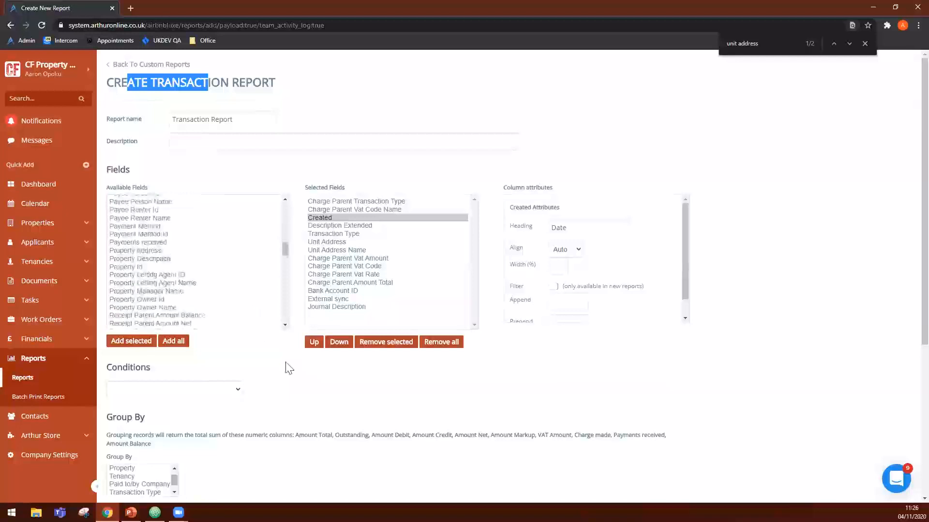
- Look through the grouping options and group the report's records by Tenancy
scroll(289, 368, "down", 3)
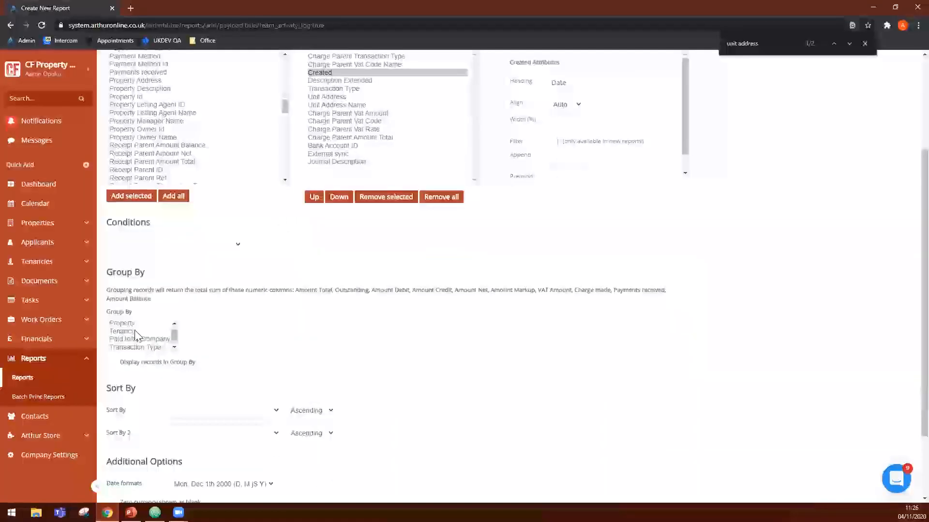
scroll(136, 336, "up", 1)
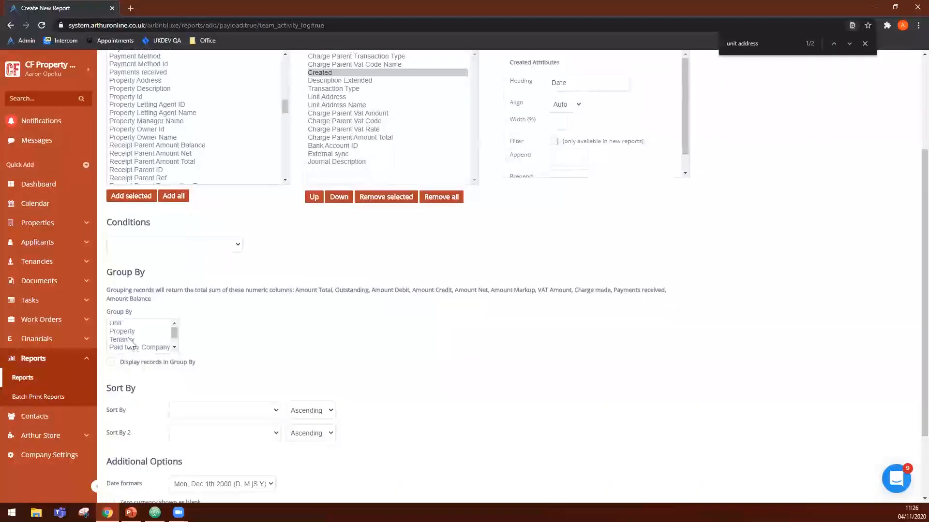
scroll(129, 348, "up", 1)
scroll(276, 377, "down", 1)
left_click(134, 340)
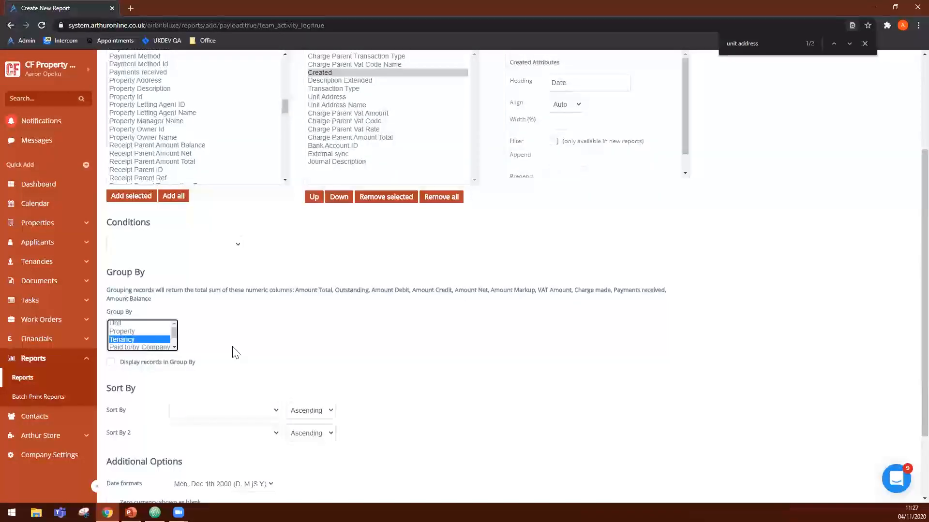
- Display records within the Tenancy grouping and add the Property Address field to the report's selected fields
scroll(240, 351, "down", 2)
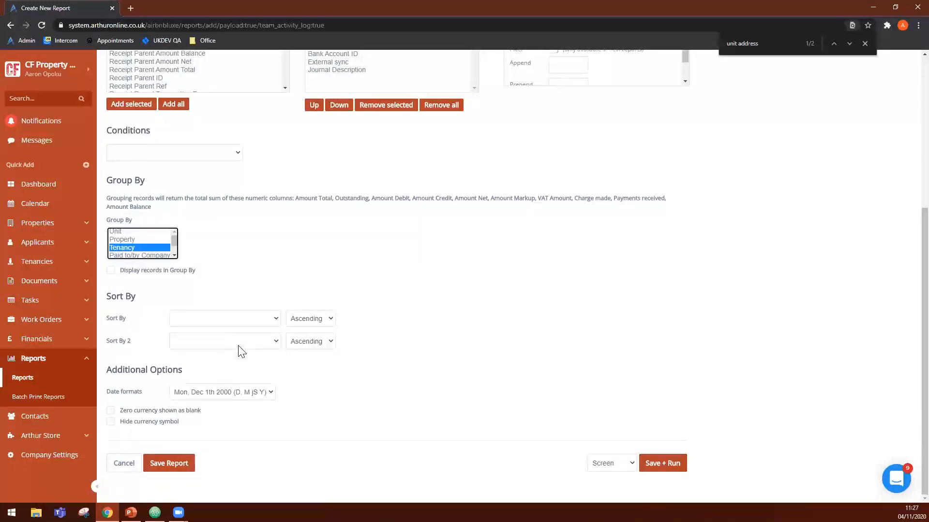
left_click(154, 271)
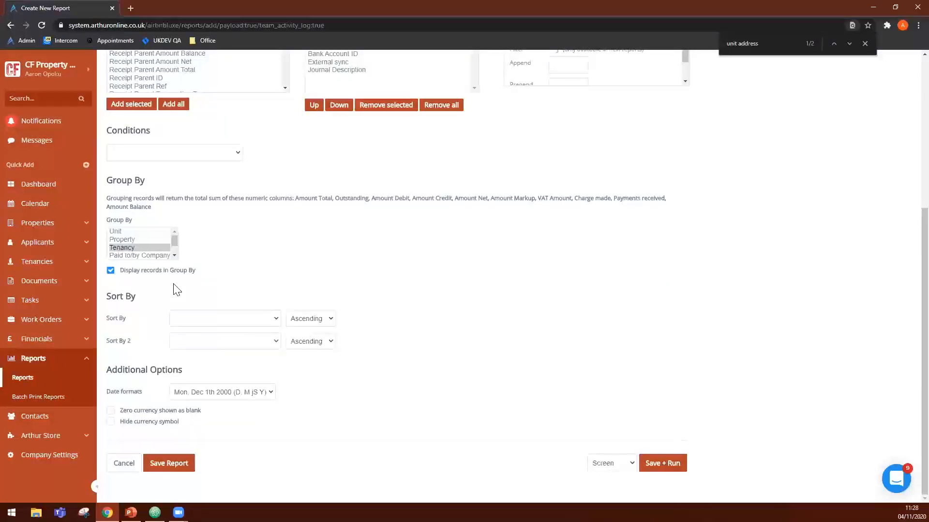
left_click(202, 319)
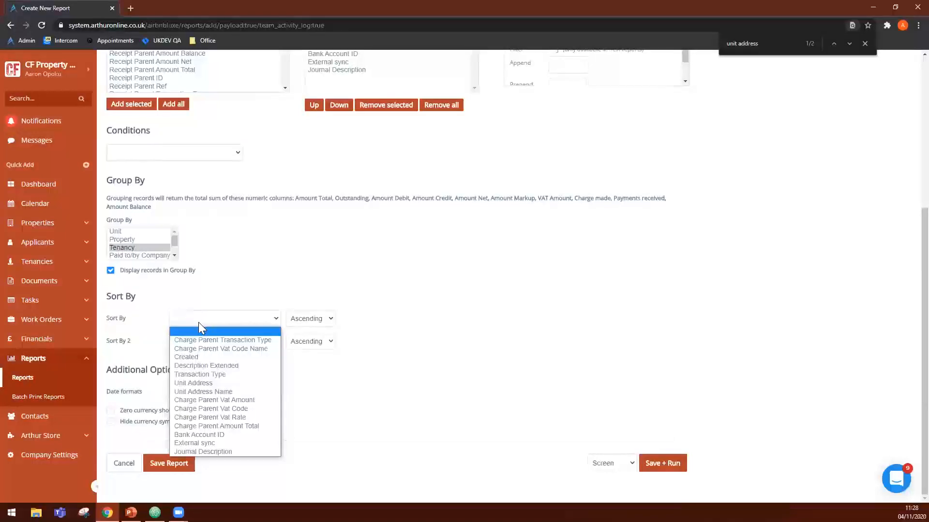
left_click(445, 397)
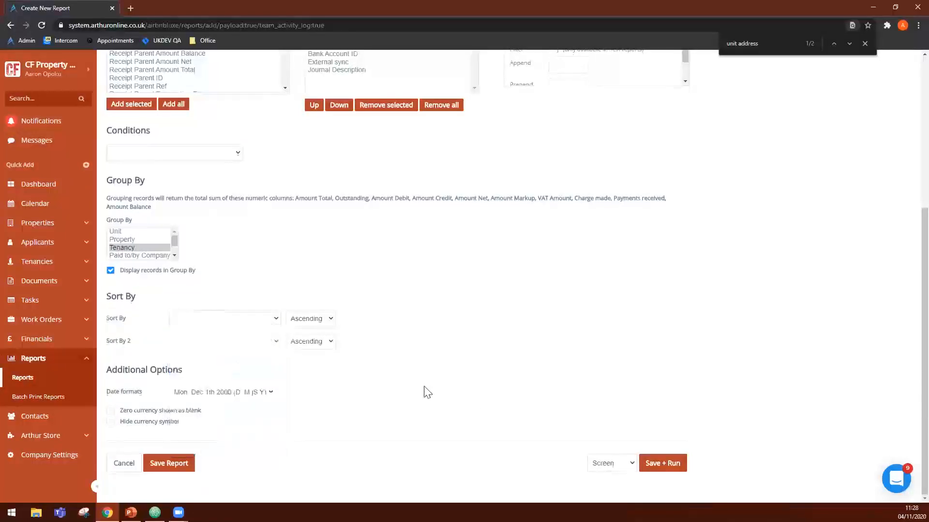
scroll(428, 392, "up", 3)
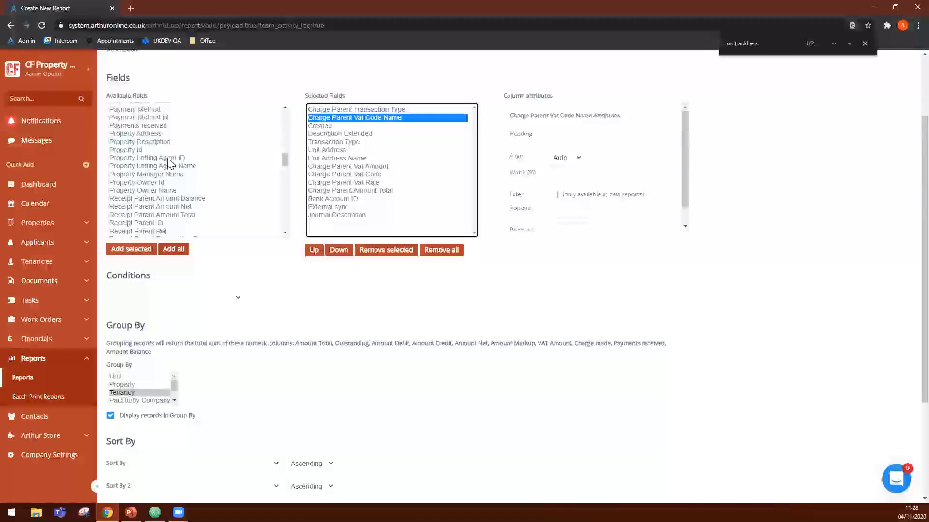
double_click(150, 134)
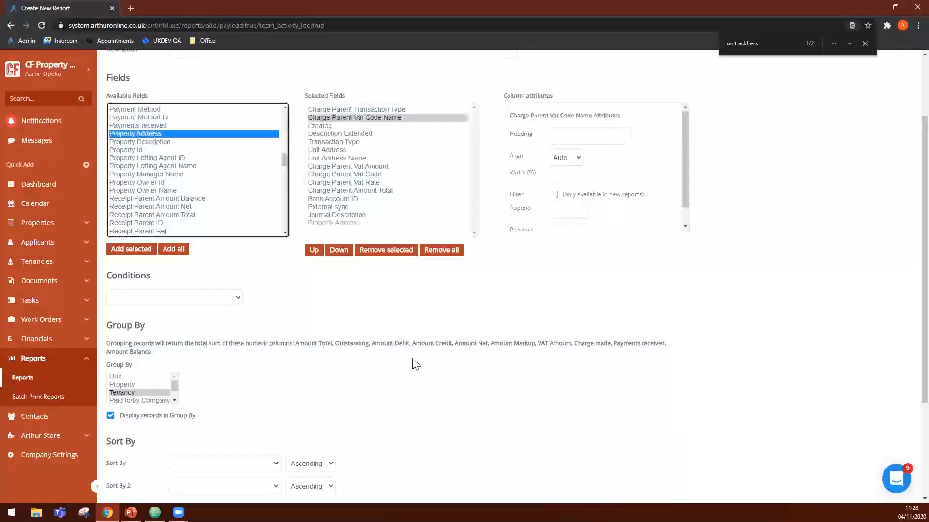
- Sort the report by Property Address ascending, with Unit Address in descending order as the second sort
scroll(415, 365, "down", 2)
left_click(242, 371)
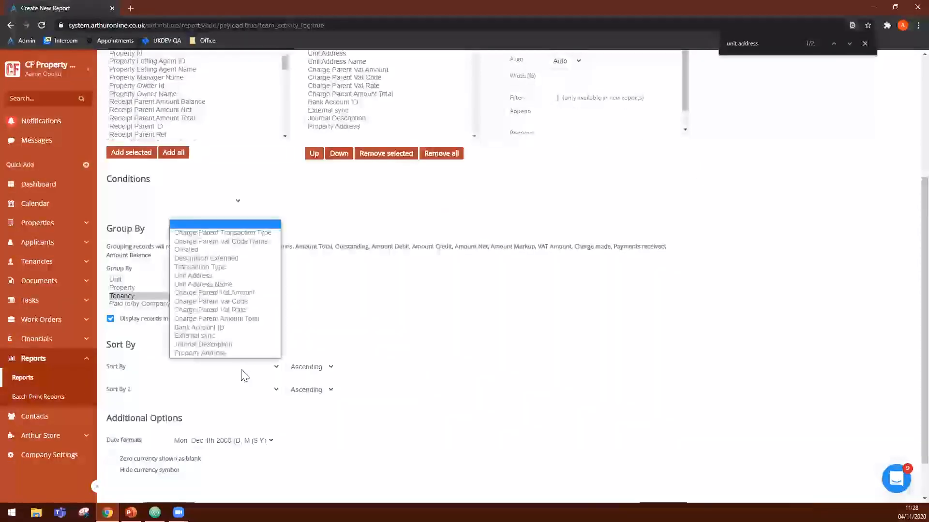
left_click(207, 389)
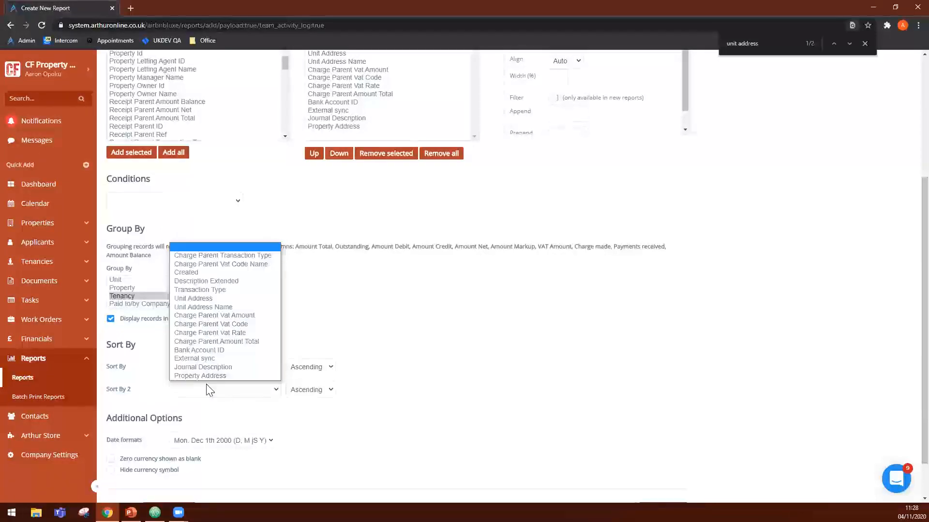
left_click(208, 298)
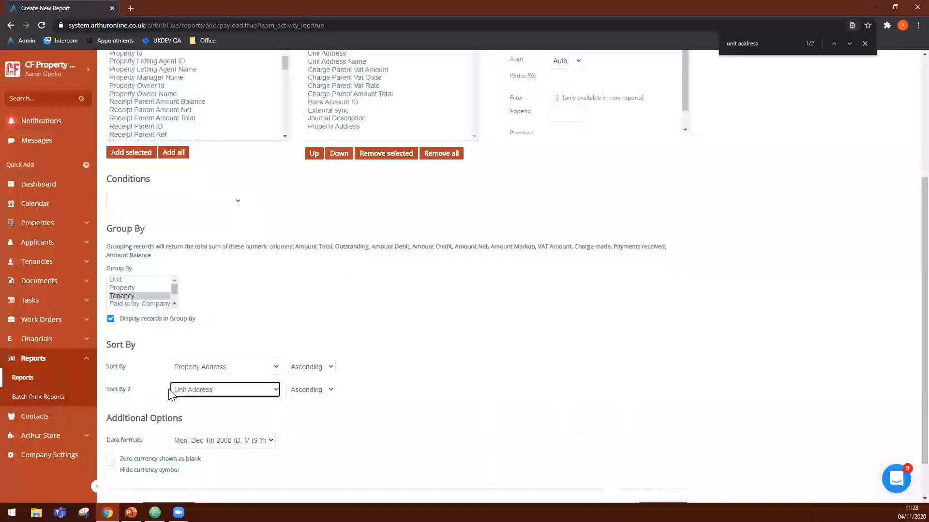
left_click(375, 427)
scroll(375, 426, "down", 1)
left_click(318, 342)
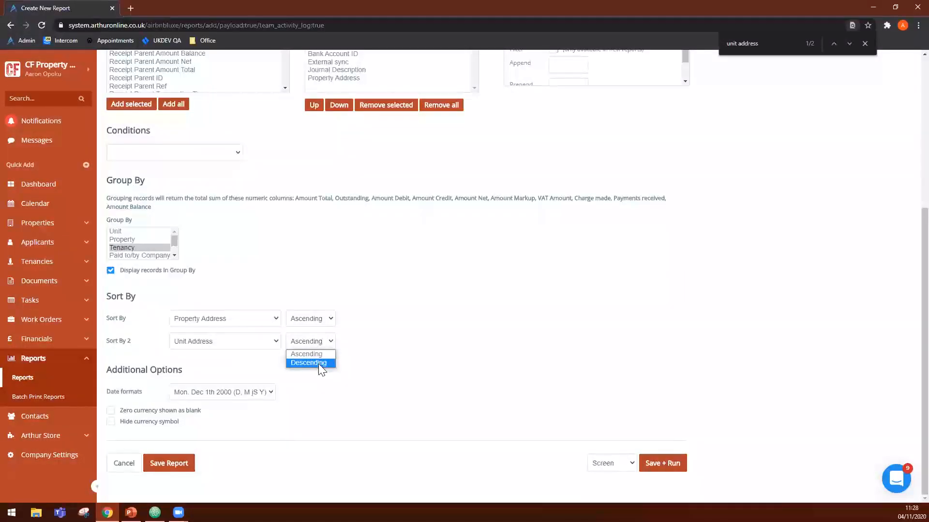
left_click(315, 363)
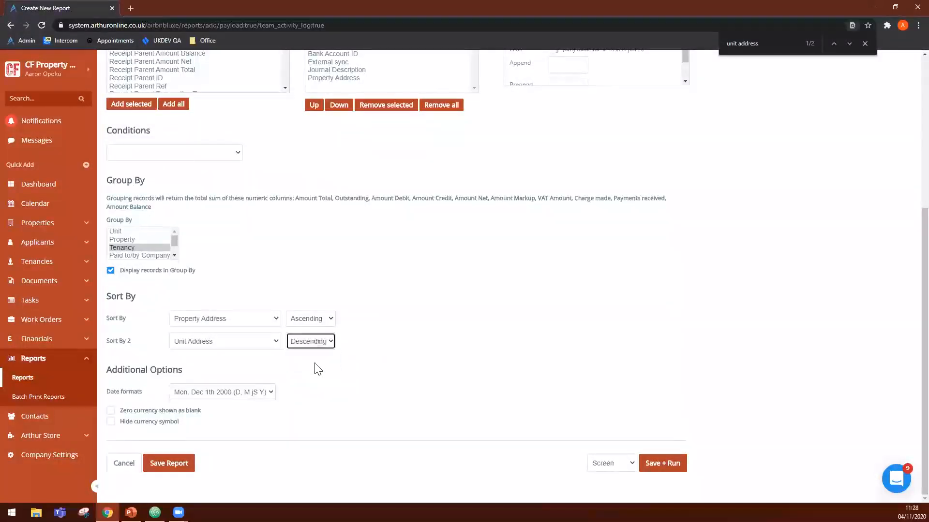
left_click(311, 323)
left_click(371, 341)
- Set the report's date format to 12/01/2000 (d/m/Y)
left_click_drag(184, 370, 157, 370)
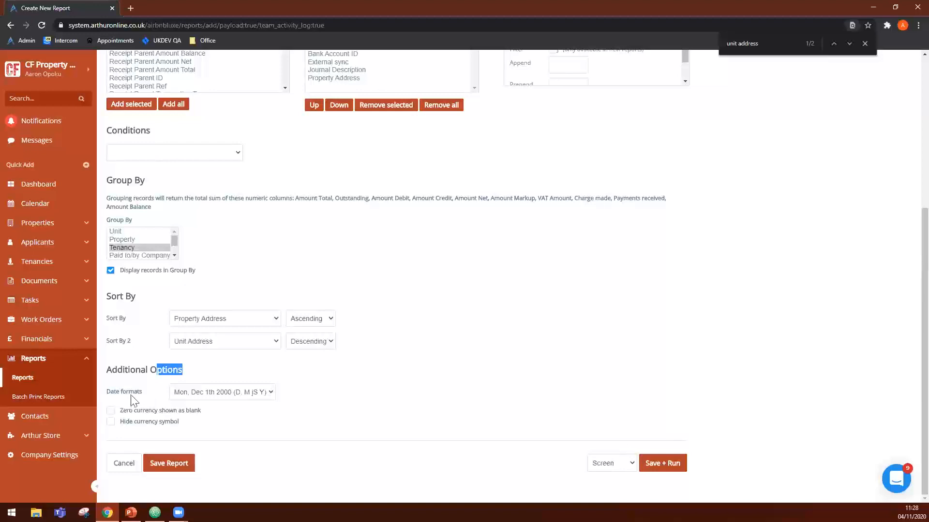
left_click(244, 392)
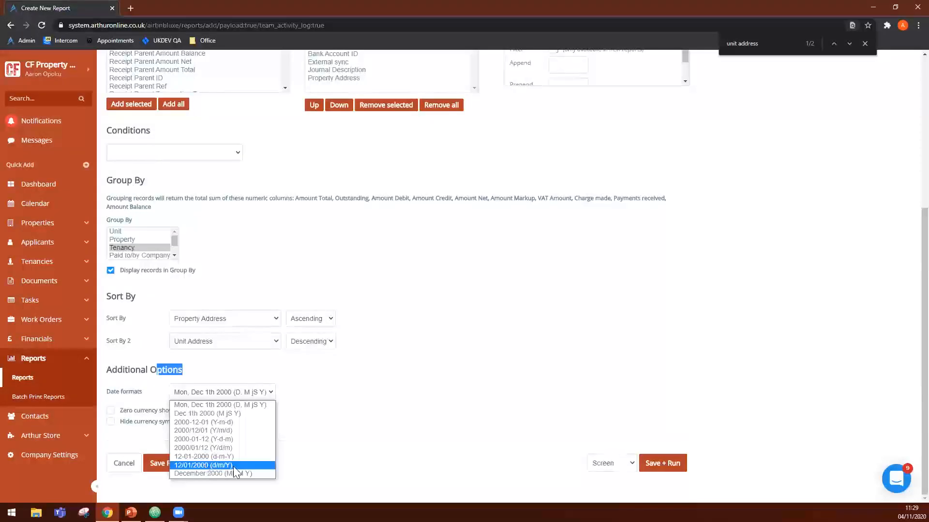
left_click(219, 466)
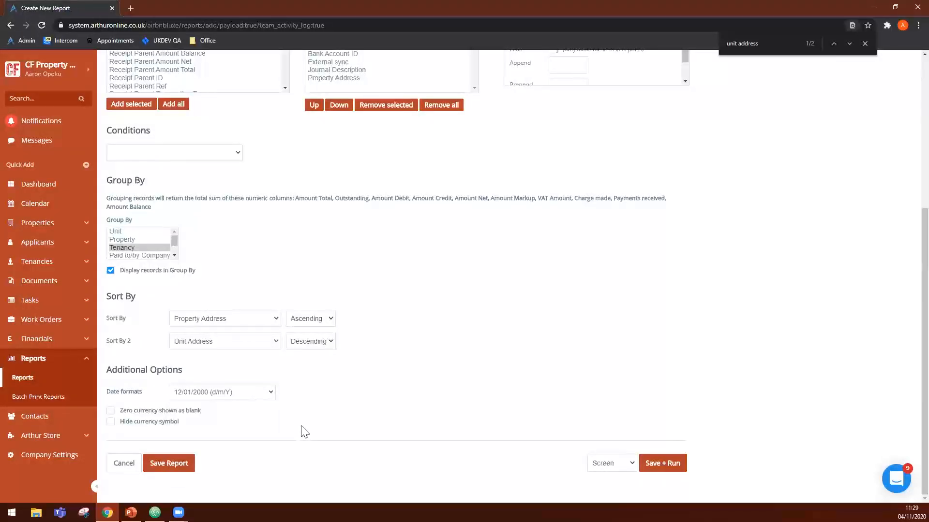
- Show zero currency as blank and hide the currency symbol in the report
left_click(164, 412)
left_click(170, 422)
scroll(401, 469, "up", 3)
scroll(401, 469, "up", 3)
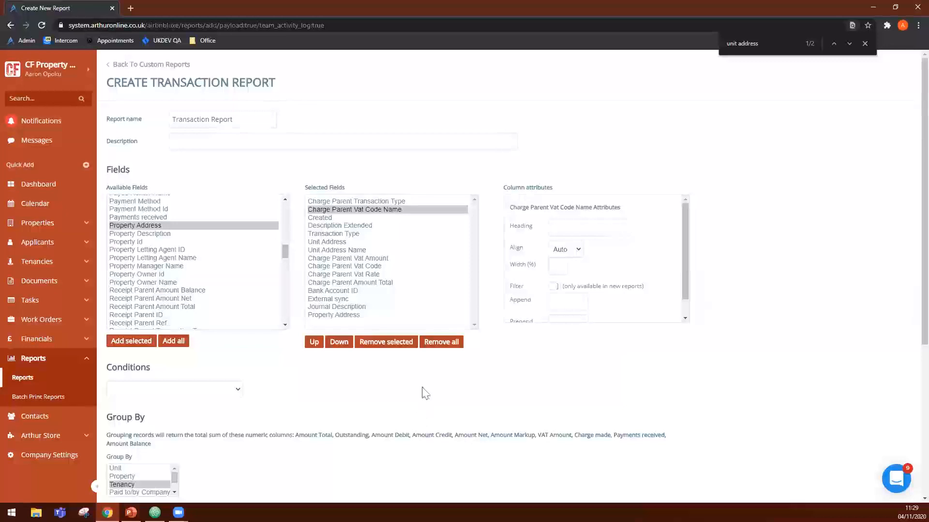
- Leave the transaction report without saving and start a new custom report in the Tasks group
left_click(176, 66)
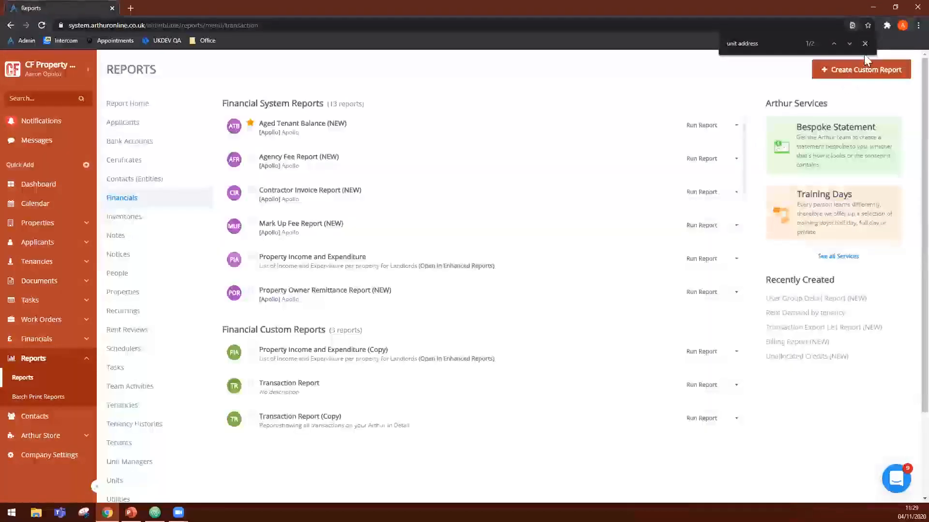
left_click(848, 67)
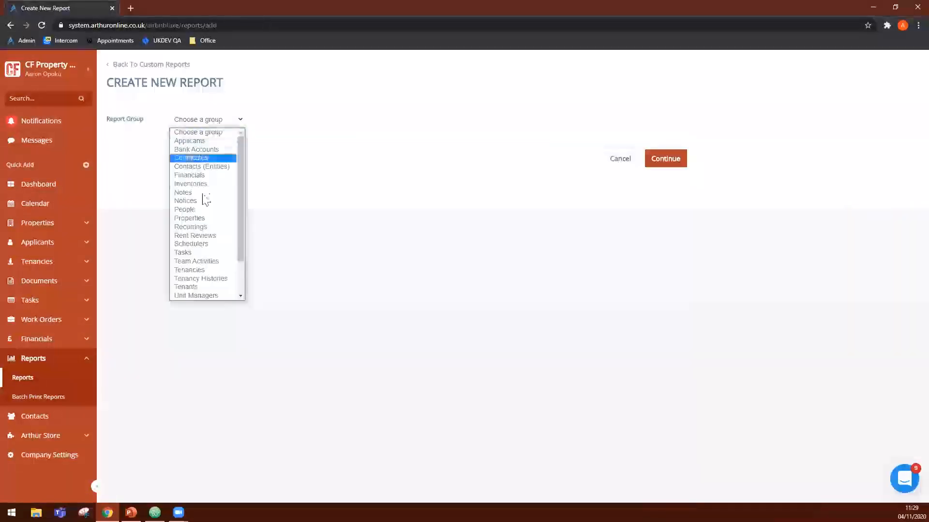
left_click(228, 252)
left_click(667, 164)
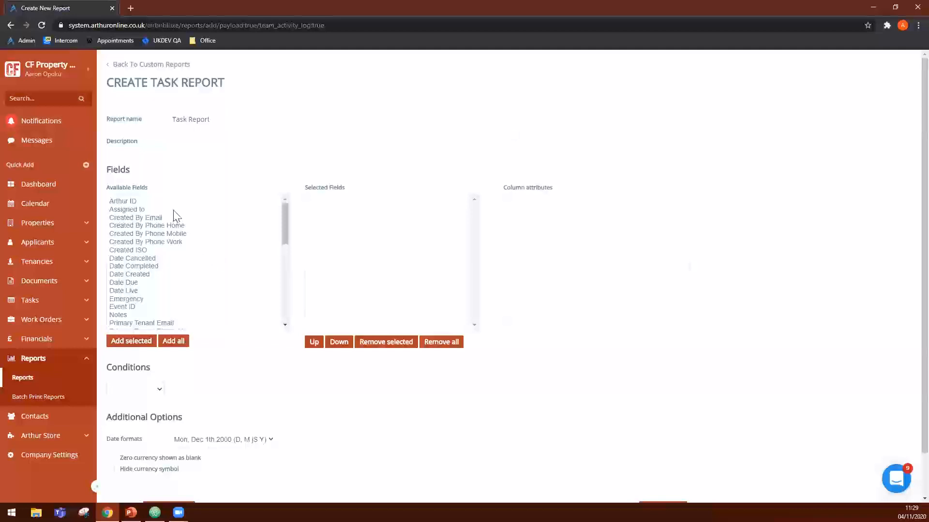
- Add the Task Ref and Task Type fields to the task report's selected fields
scroll(141, 273, "down", 1)
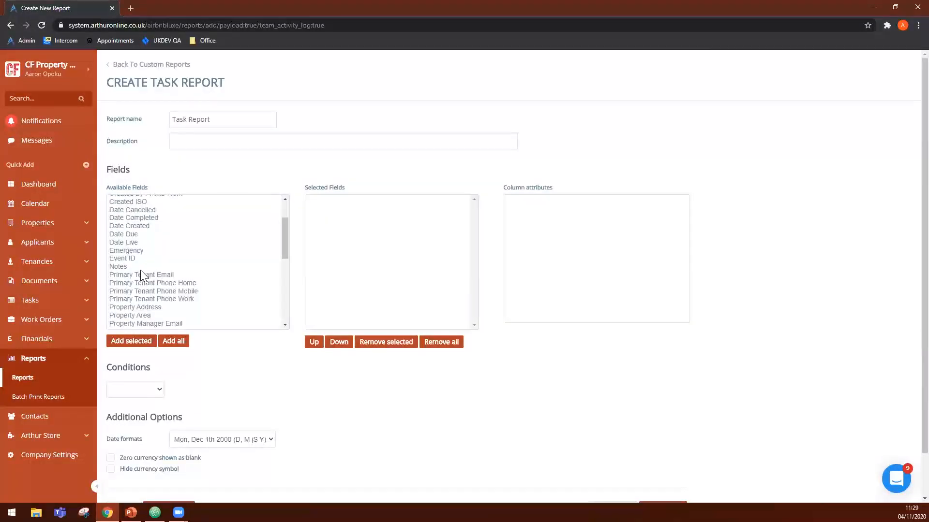
scroll(202, 300, "down", 1)
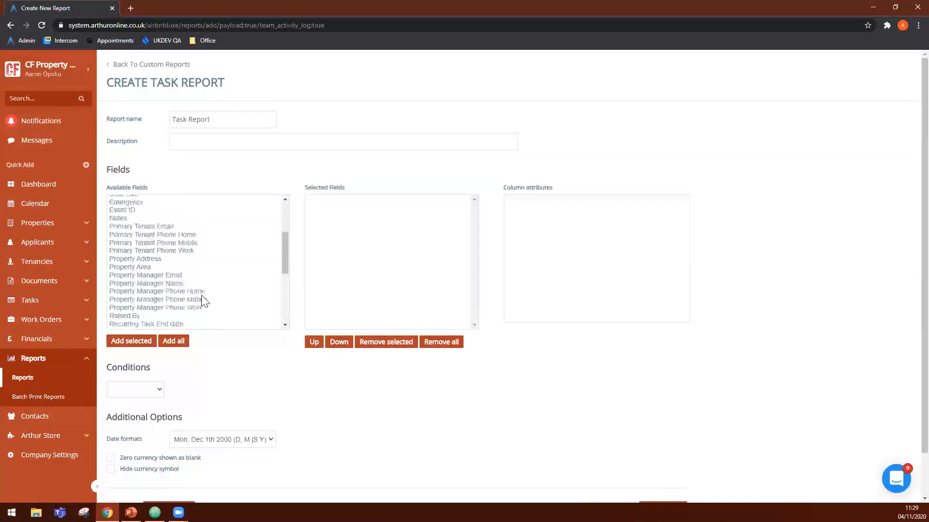
scroll(201, 301, "down", 3)
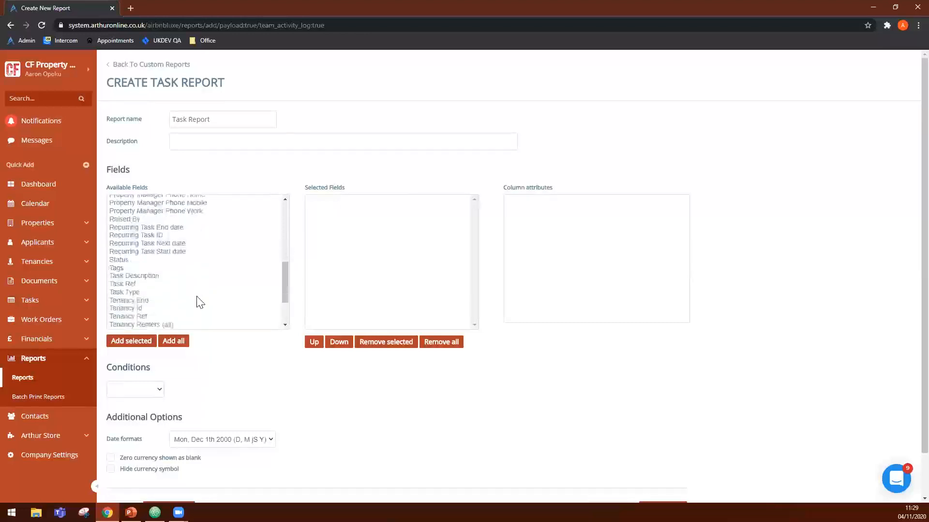
left_click(118, 220)
double_click(126, 236)
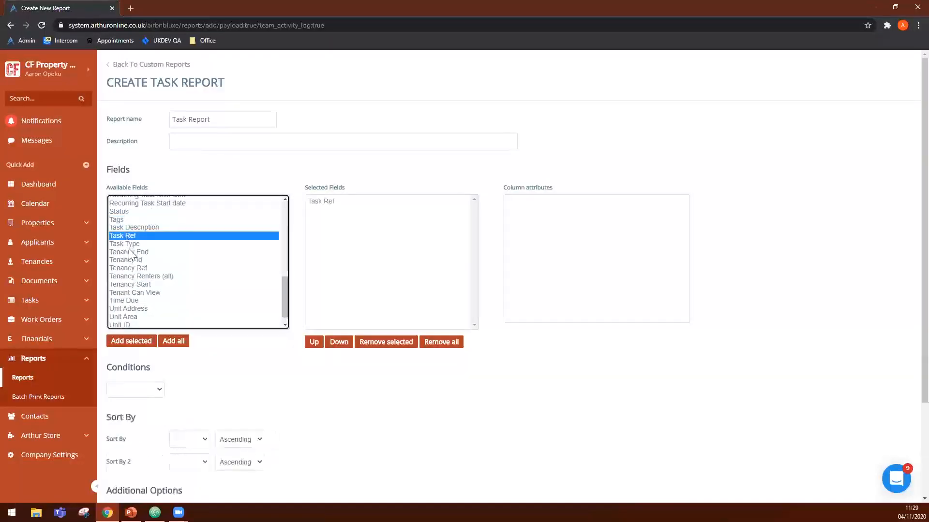
left_click(134, 246)
double_click(134, 245)
- Add a Status condition to the task report with the value Pending + In Progress
scroll(241, 329, "down", 2)
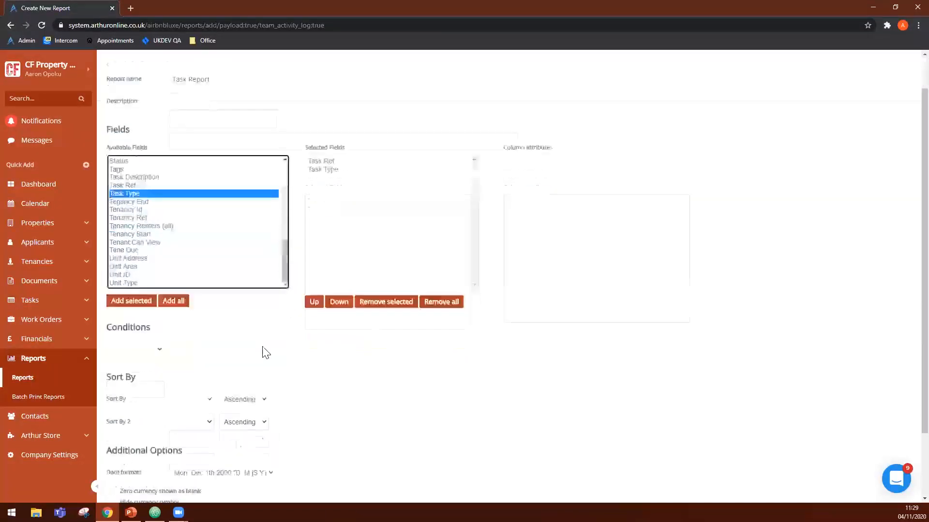
left_click(143, 344)
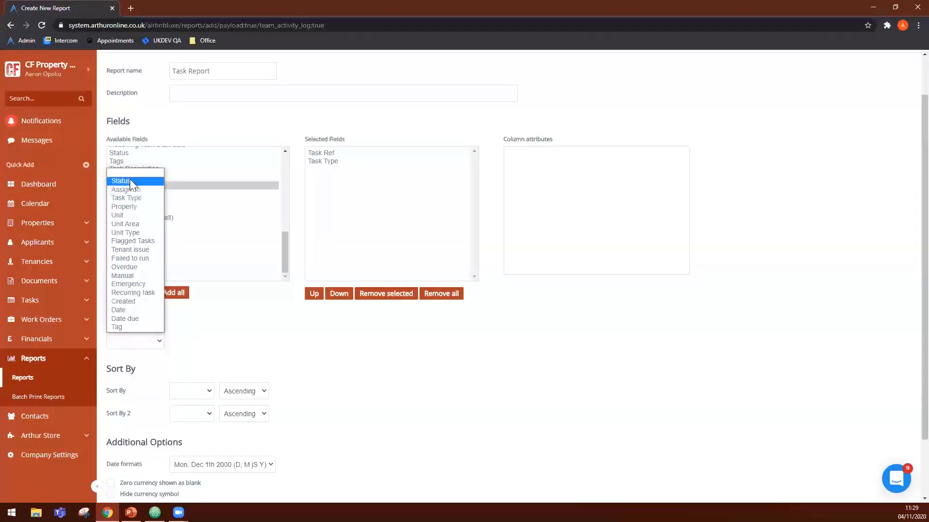
left_click(127, 181)
left_click(234, 339)
- Add a Task Type condition below the Status condition with the values Furniture and Inventory
left_click(133, 366)
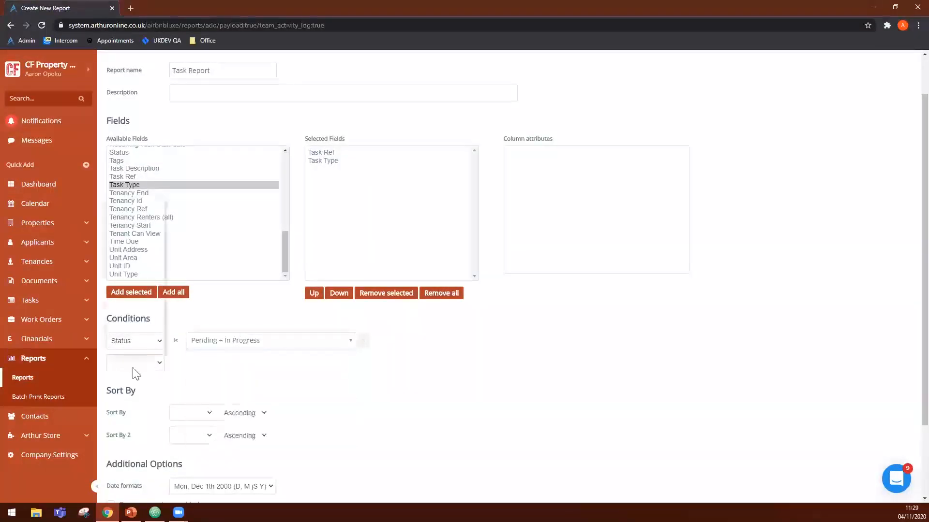
left_click(126, 220)
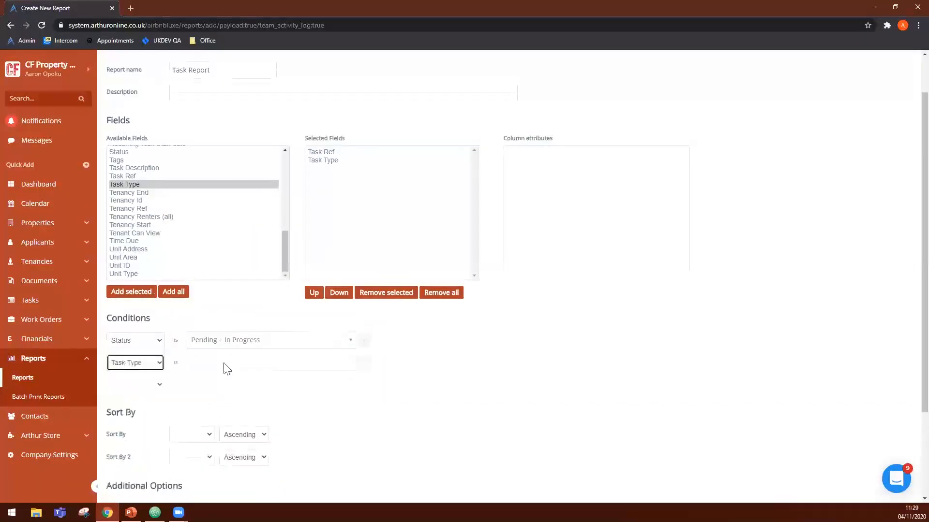
left_click(224, 364)
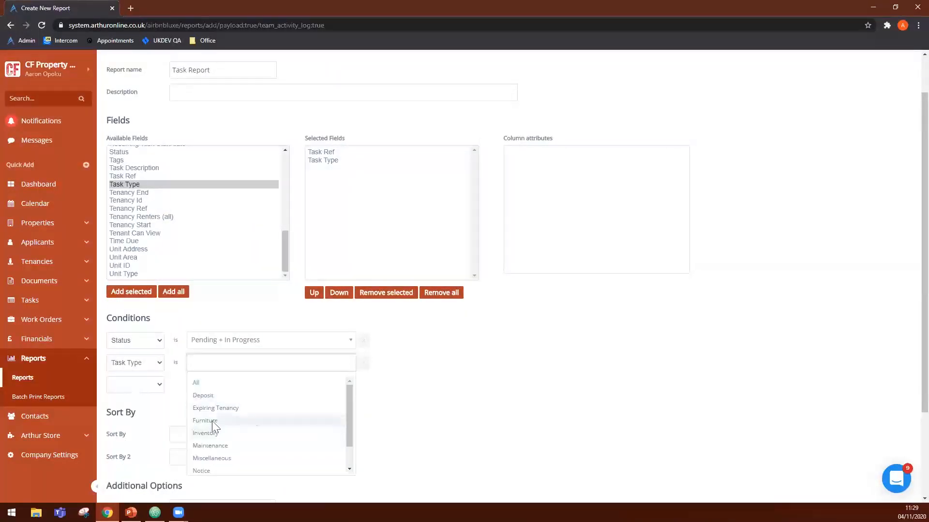
left_click(217, 422)
left_click(250, 365)
left_click(232, 425)
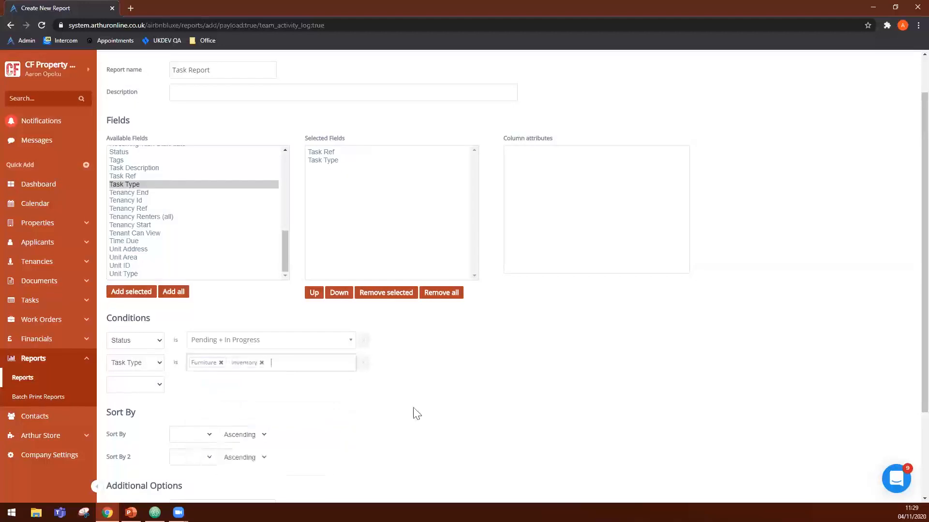
scroll(415, 412, "down", 2)
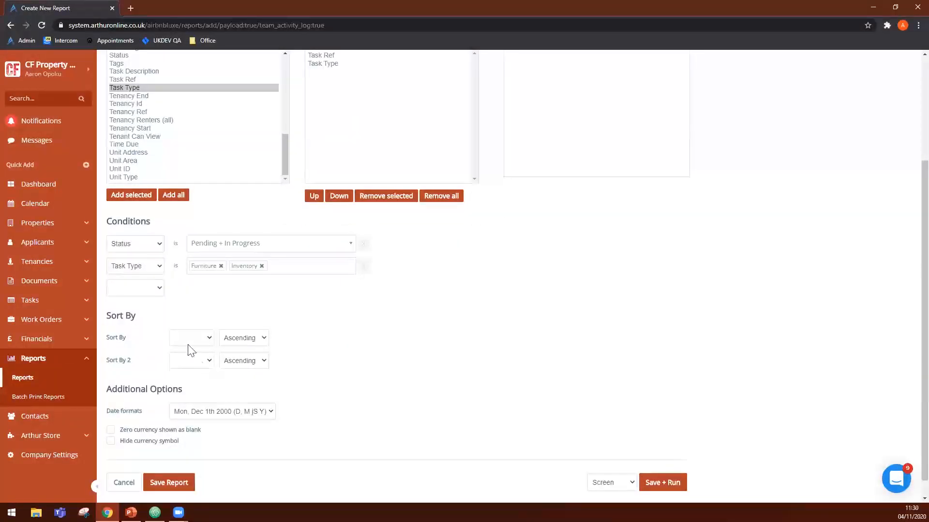
left_click_drag(130, 392, 183, 391)
left_click(198, 394)
scroll(270, 419, "up", 3)
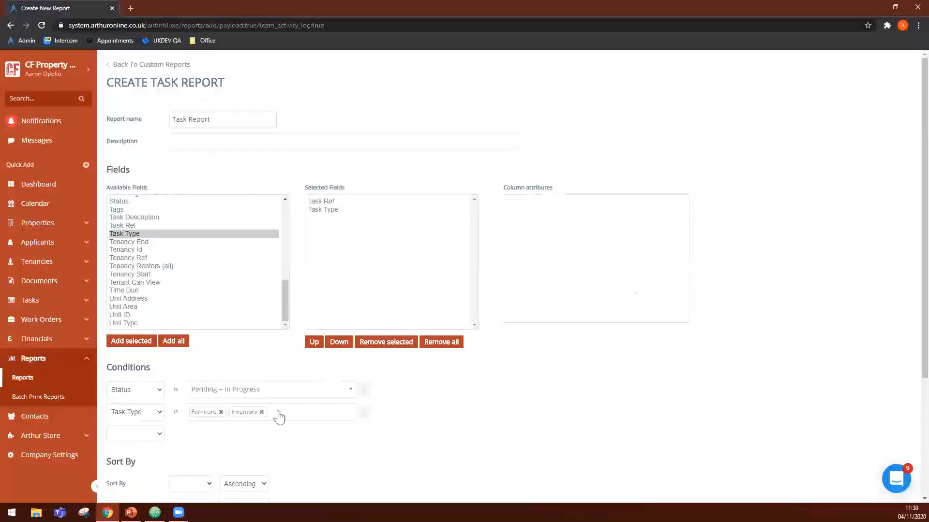
- Minimize the browser, switch to PowerPoint and start the slide show from the current "Creating a report" slide
left_click(873, 7)
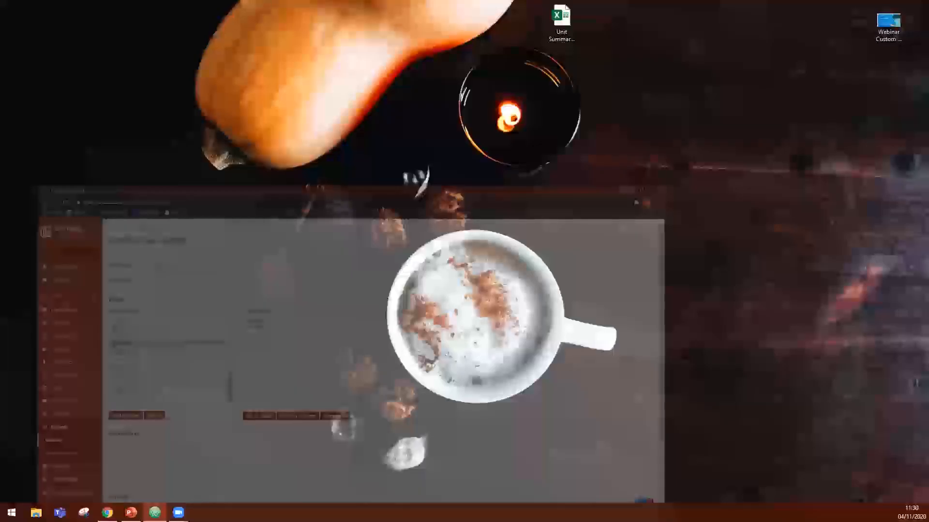
key("alt+Tab")
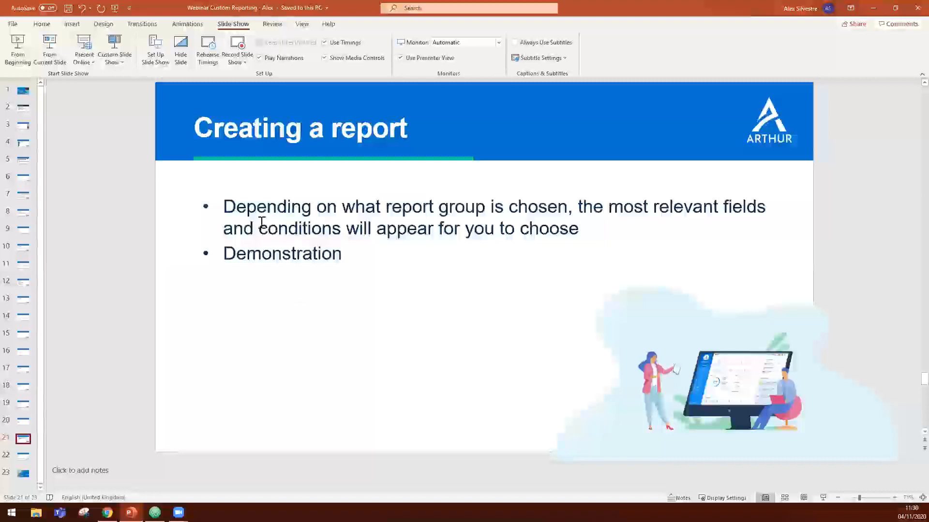
left_click(50, 57)
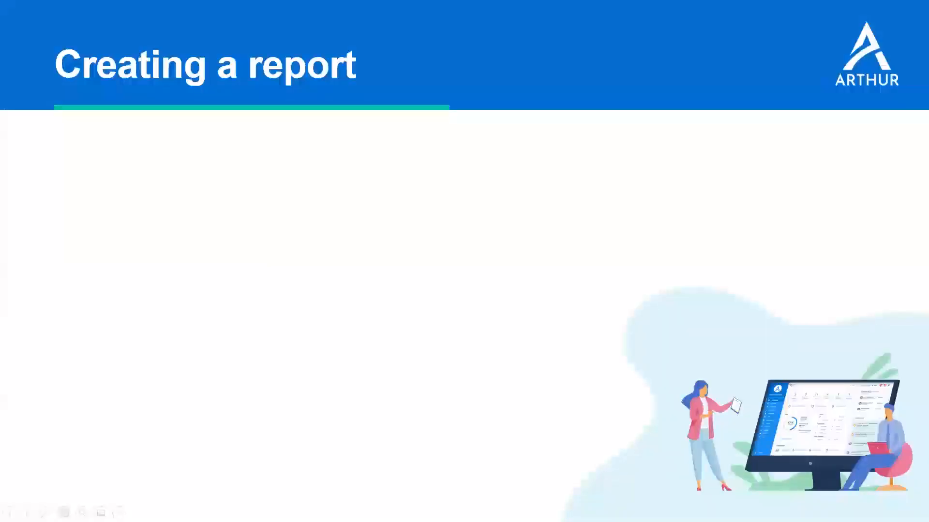
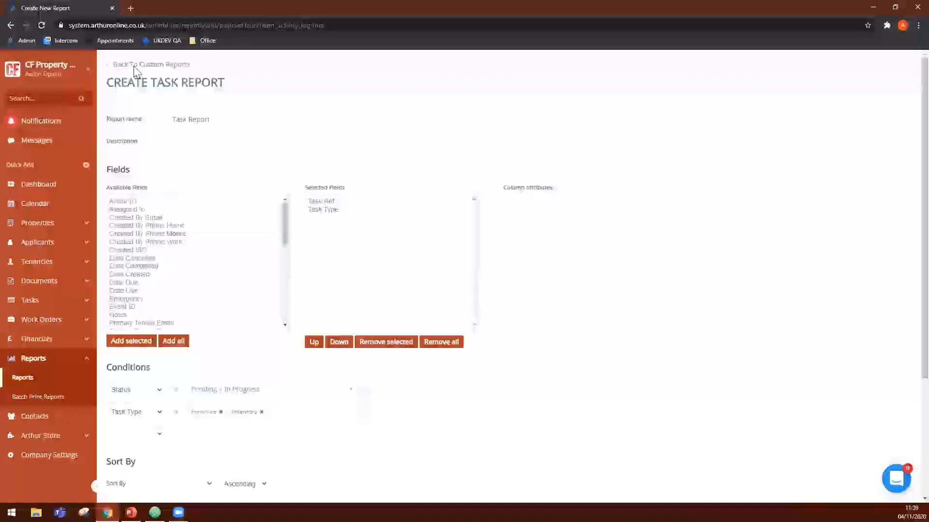
- Leave the task report and open the Financials category of the reports list
left_click(38, 382)
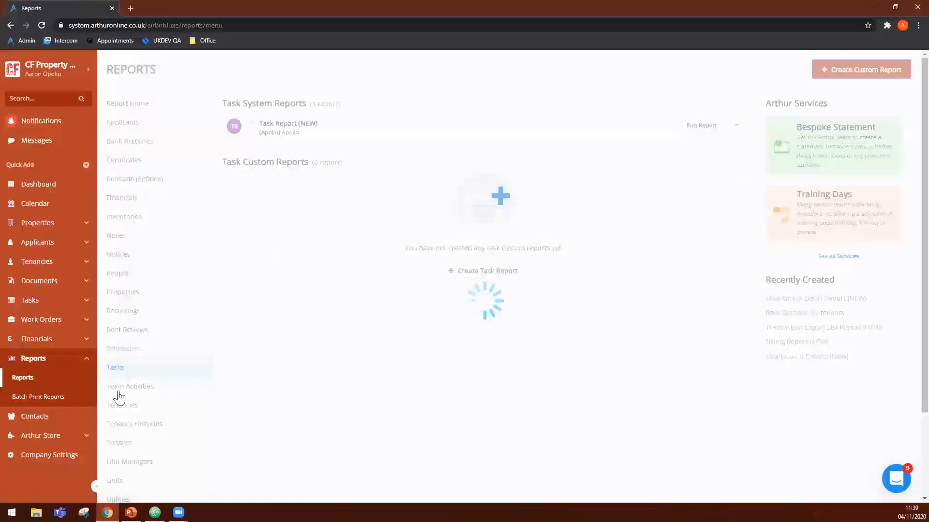
left_click(238, 222)
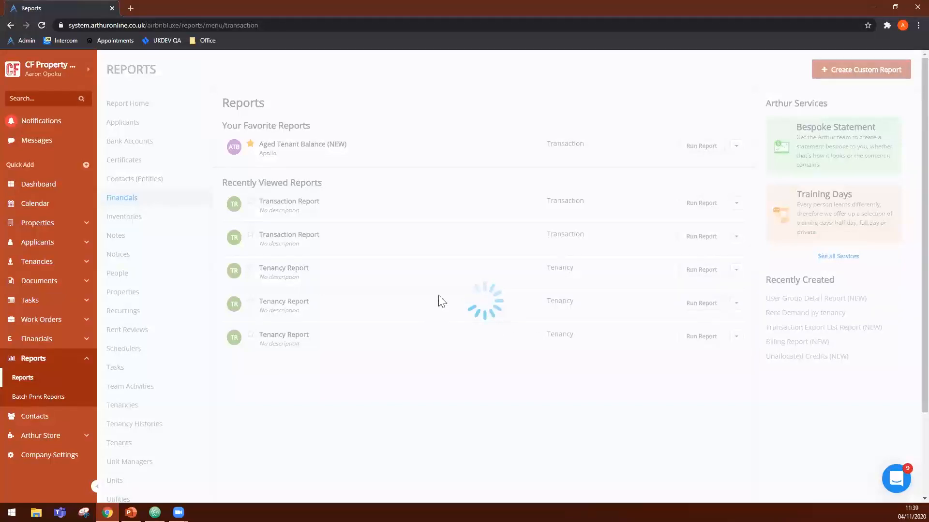
scroll(389, 254, "down", 5)
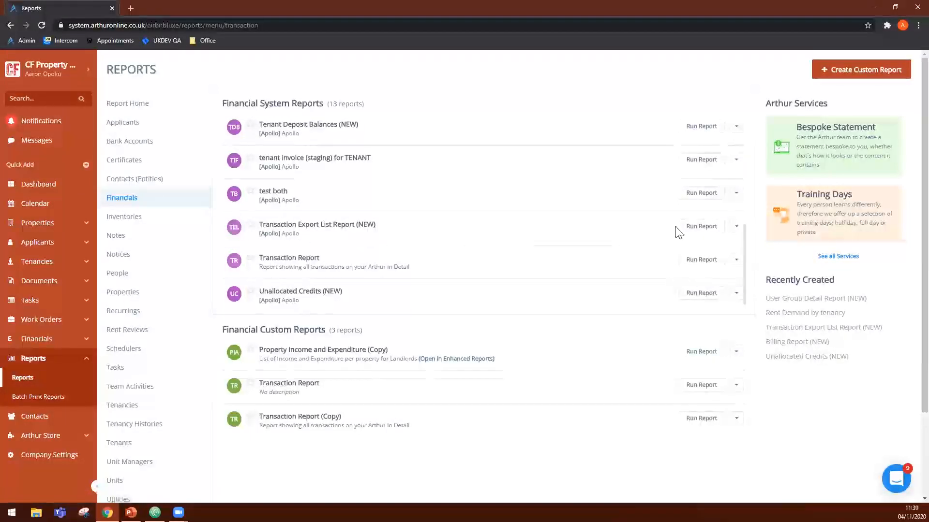
- Open the run options of Transaction Export List Report (NEW) for the CF Property Management Co account
left_click(701, 229)
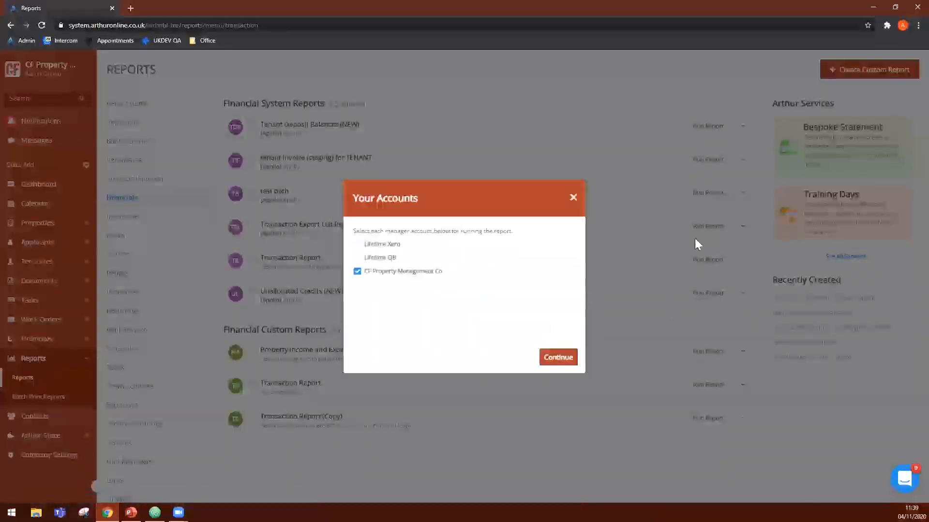
left_click(694, 244)
left_click(697, 228)
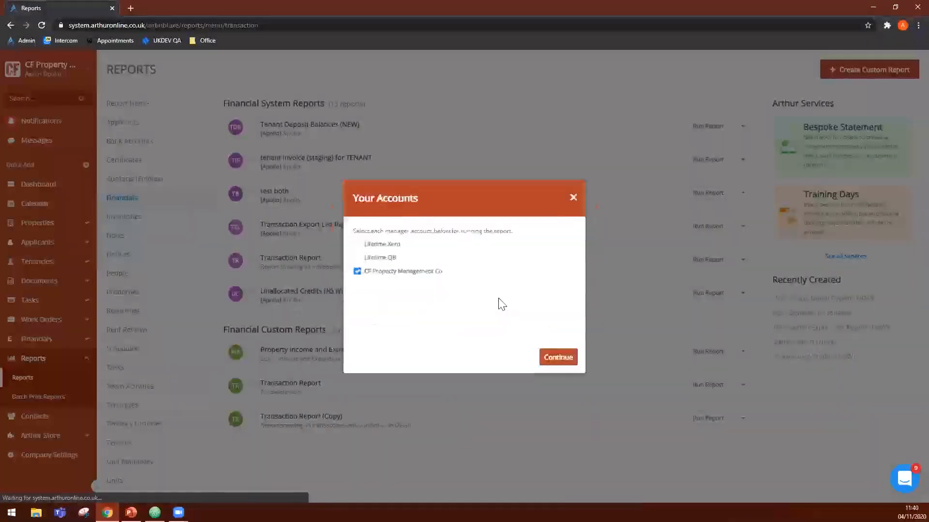
left_click(554, 357)
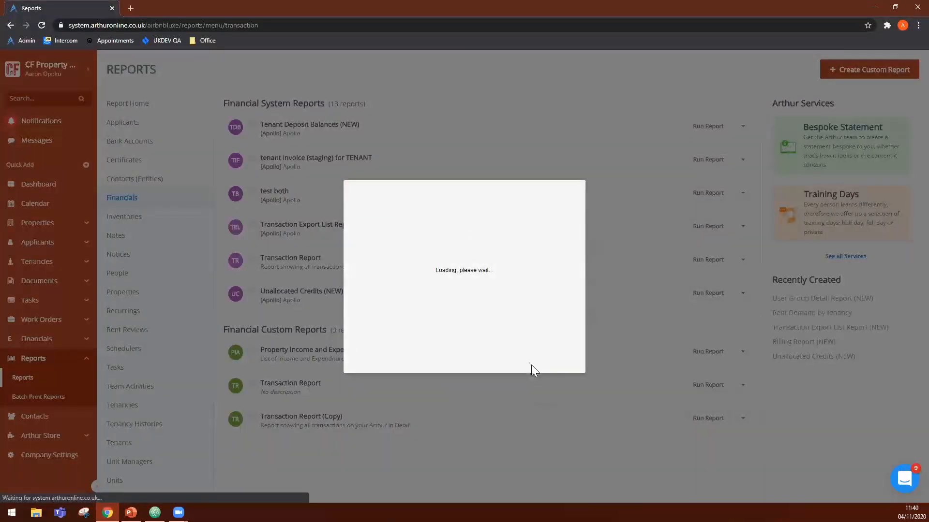
- Examine the Report Destination options of Transaction Export List Report (NEW), keep Screen, and close the run dialog without running the report
left_click(248, 197)
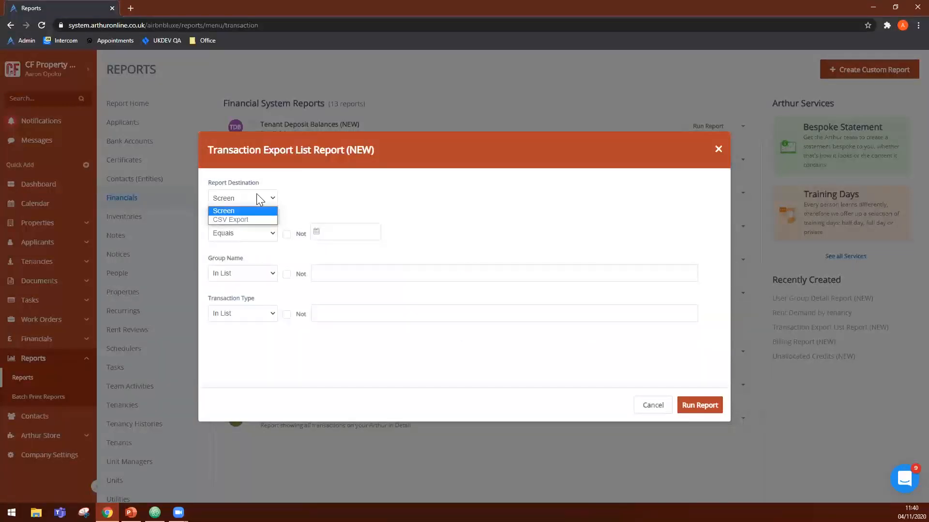
left_click(265, 219)
left_click(272, 202)
left_click(272, 210)
left_click(274, 200)
left_click(270, 210)
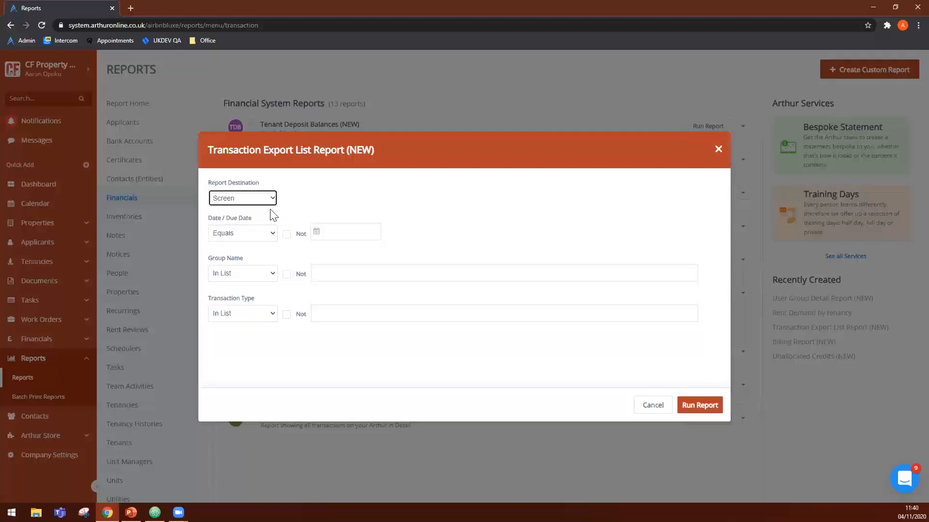
left_click(271, 198)
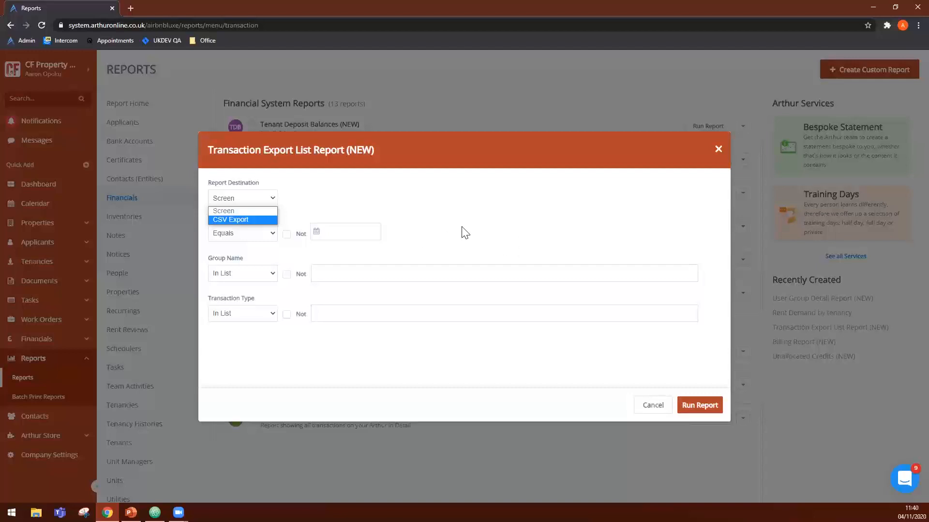
left_click(459, 207)
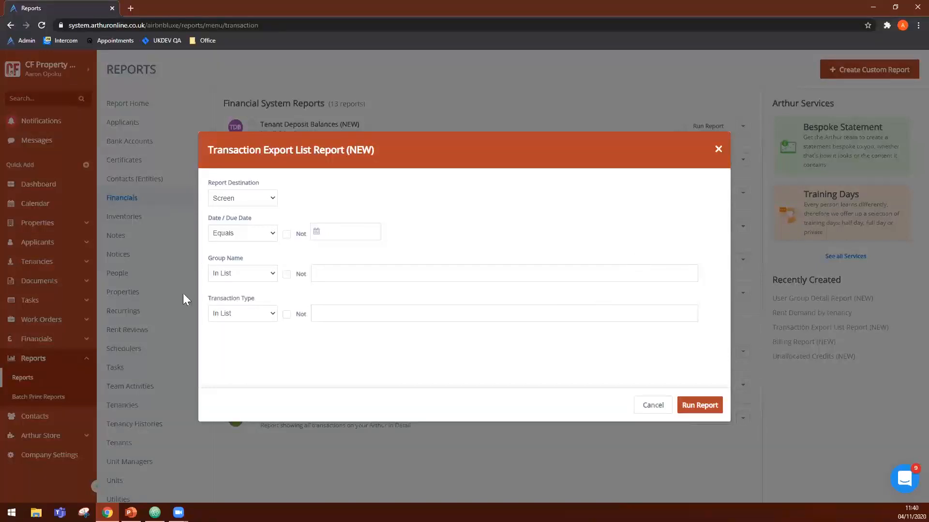
left_click(254, 198)
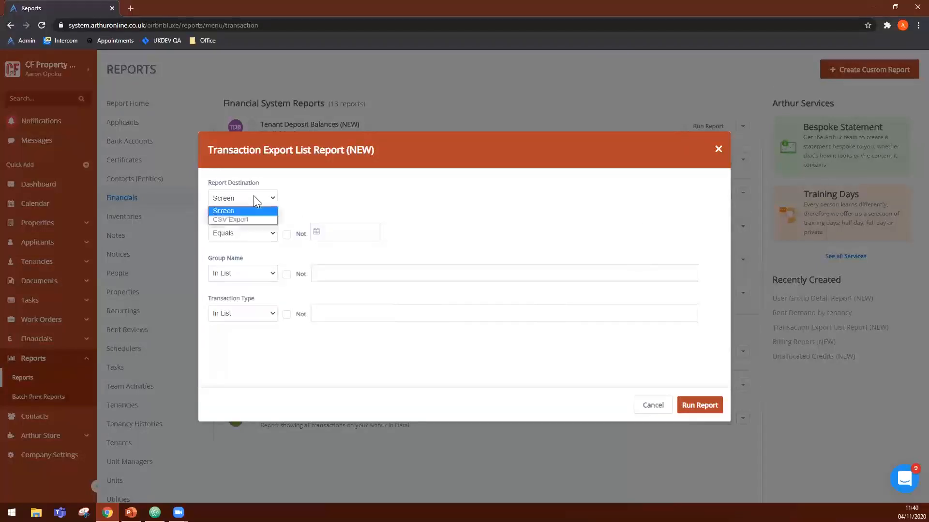
left_click(253, 196)
left_click(252, 197)
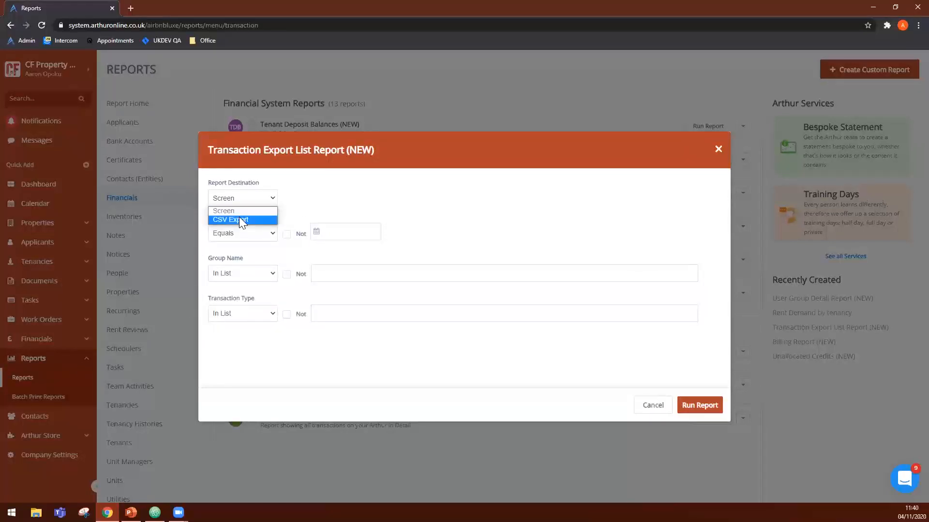
left_click(291, 223)
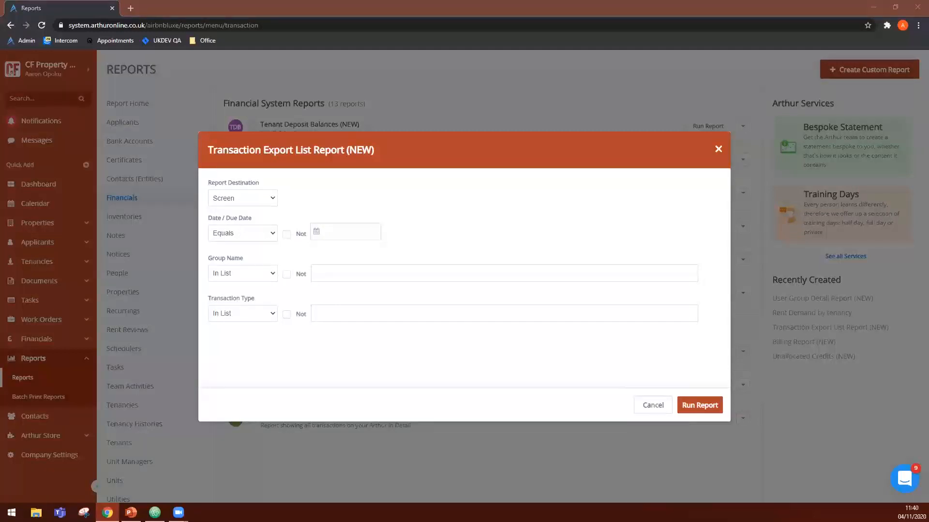
left_click(818, 385)
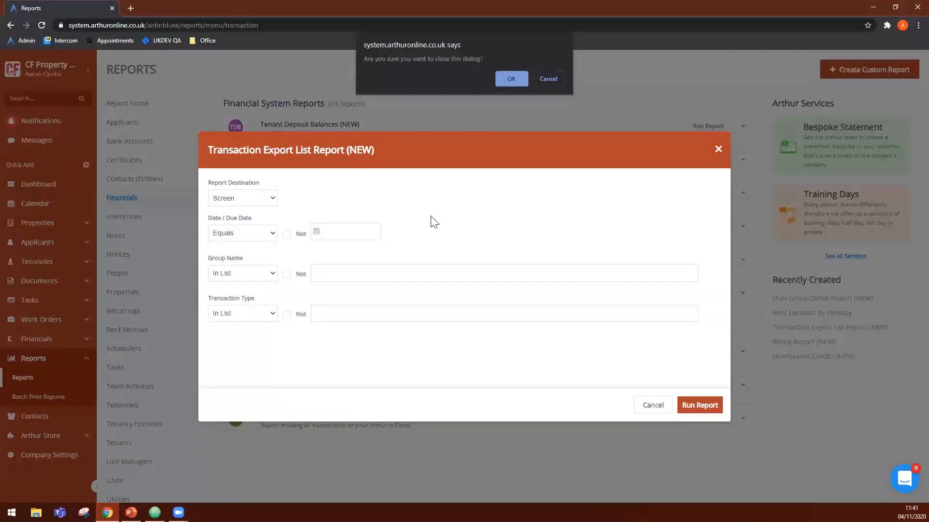
key("Return")
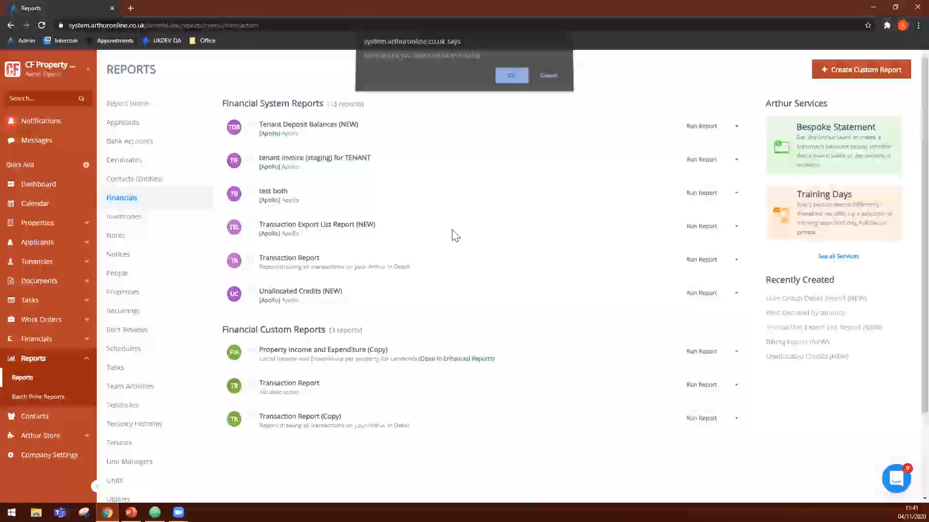
- Run the Aged Tenant Balance (NEW) system report with Screen as the report destination and look over its columns
scroll(457, 237, "up", 4)
scroll(456, 237, "down", 2)
scroll(459, 242, "down", 2)
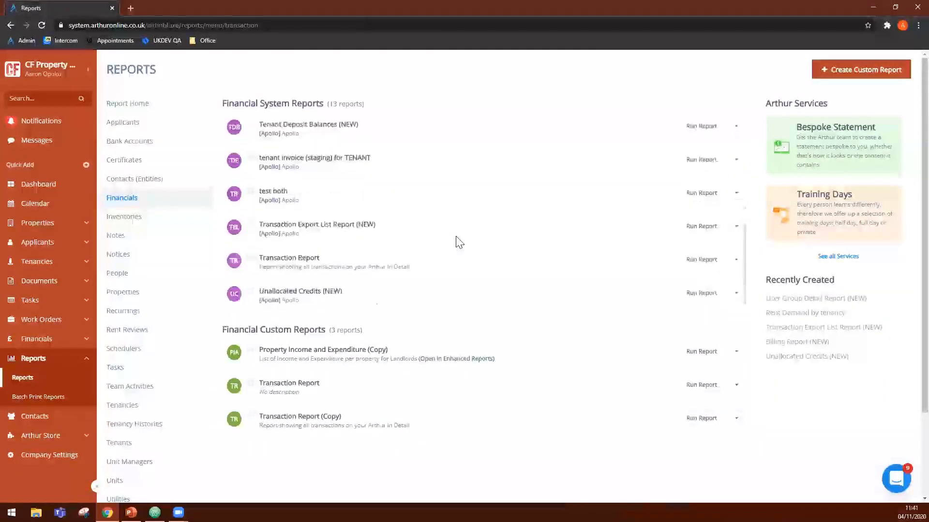
scroll(458, 244, "up", 5)
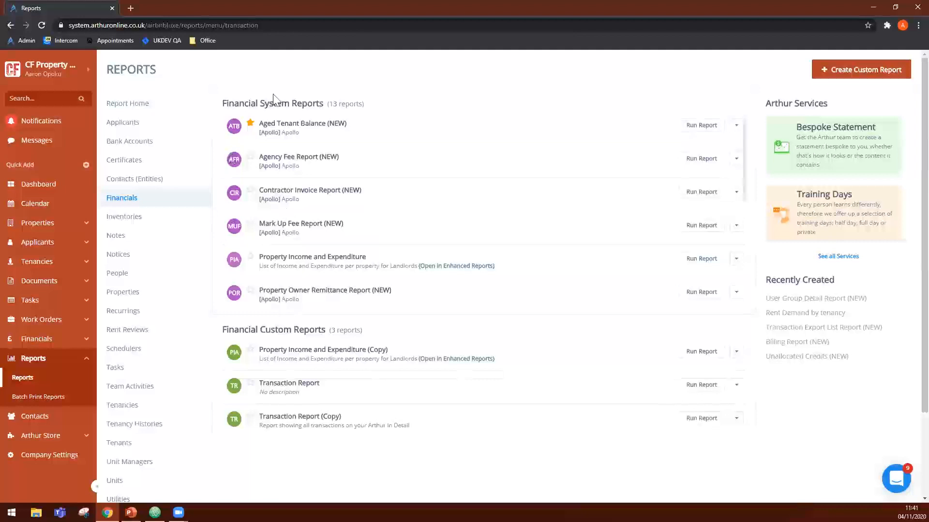
left_click(700, 124)
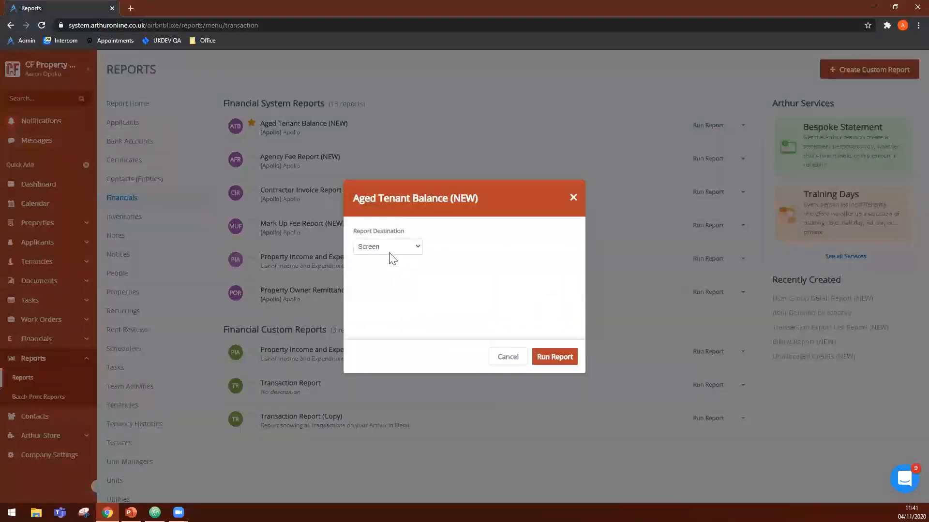
left_click(396, 247)
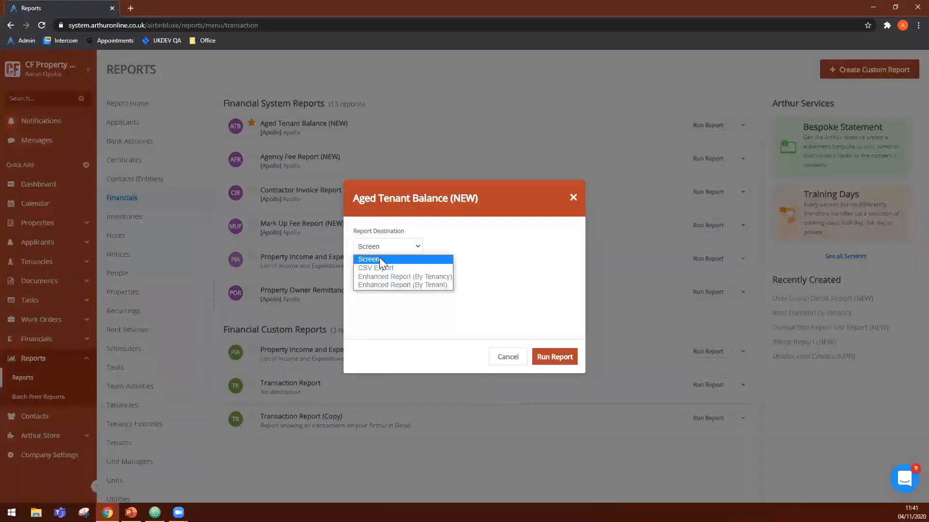
left_click(379, 258)
left_click(548, 360)
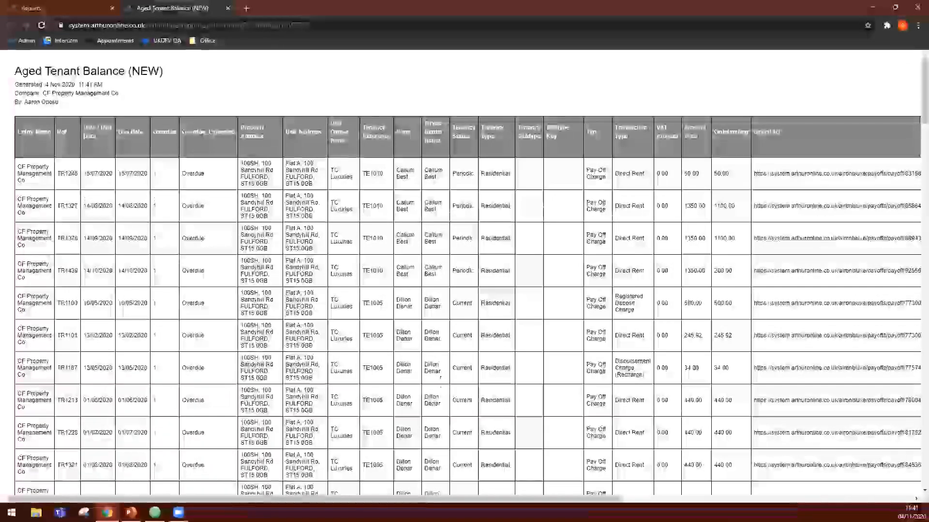
scroll(409, 492, "right", 4)
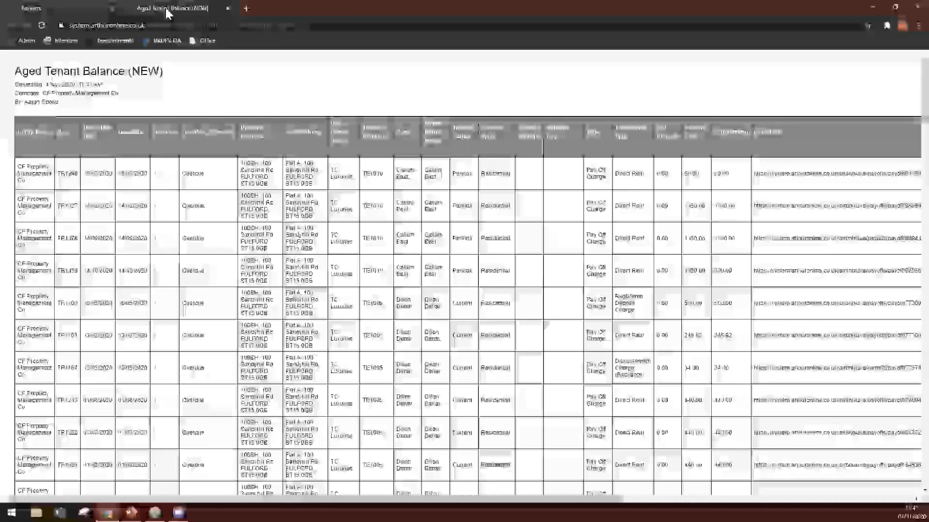
- Return to the Aged Tenant Balance (NEW) run dialog and run it as an Enhanced Report
left_click(87, 10)
left_click(387, 246)
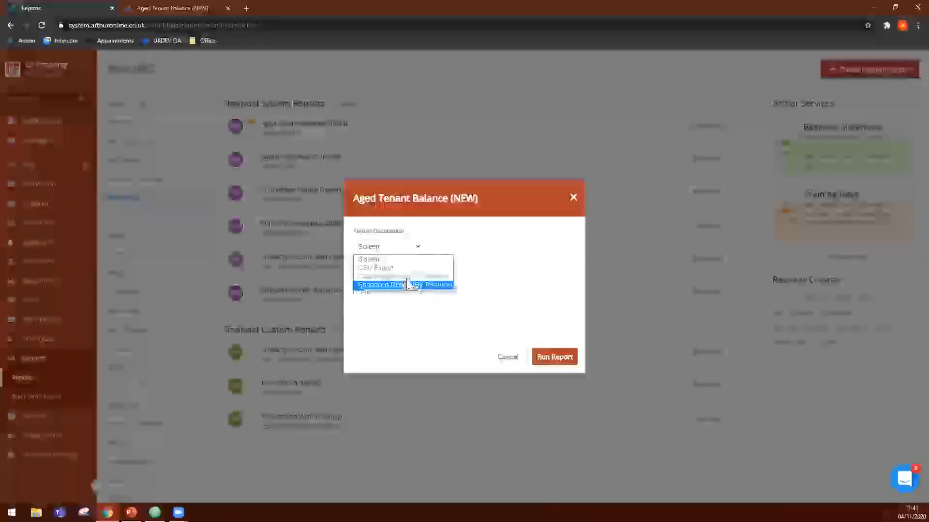
left_click(404, 285)
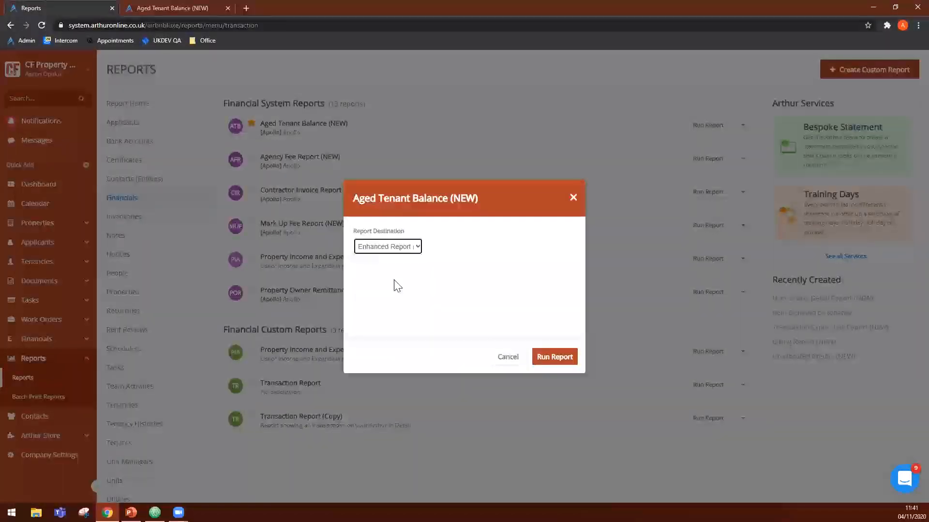
left_click(558, 361)
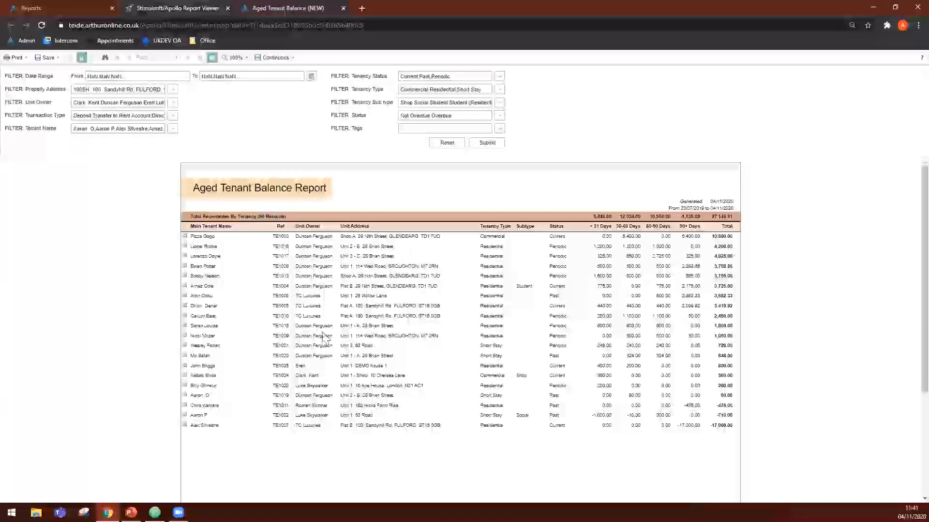
- Compare the screen and enhanced versions of the Aged Tenant Balance report, and check the enhanced version's Tags filter
key("ctrl+Tab")
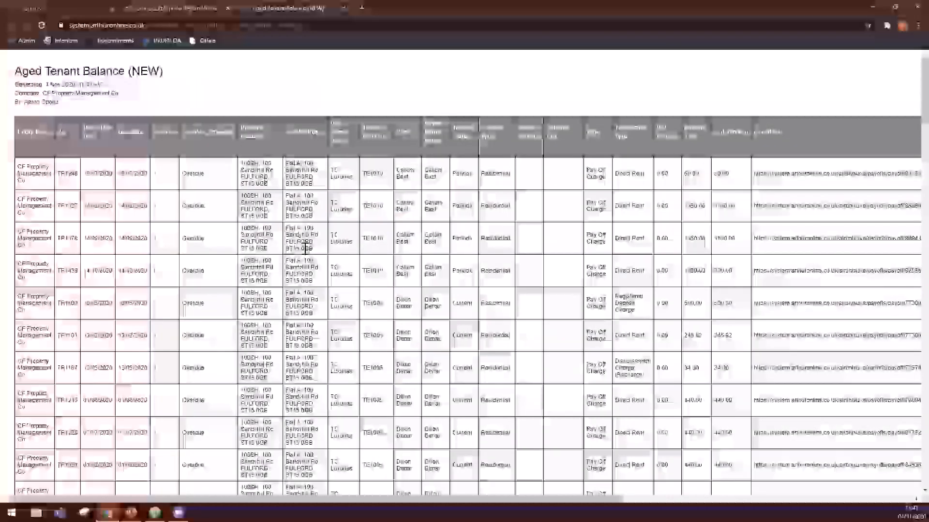
left_click(192, 11)
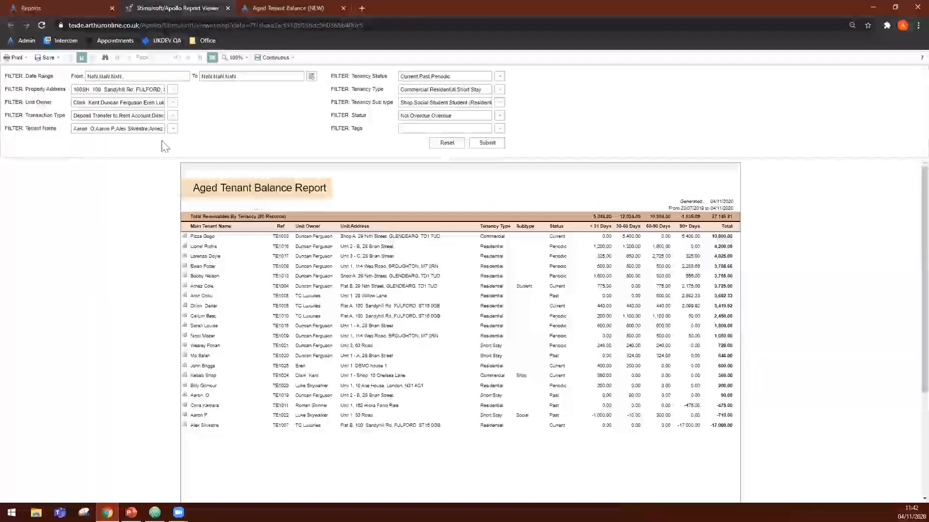
scroll(276, 203, "down", 3)
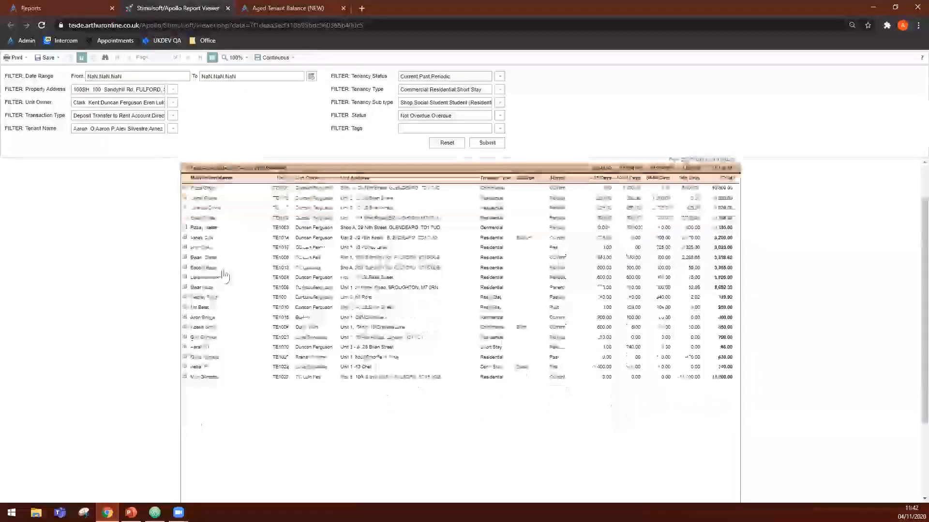
scroll(229, 278, "up", 2)
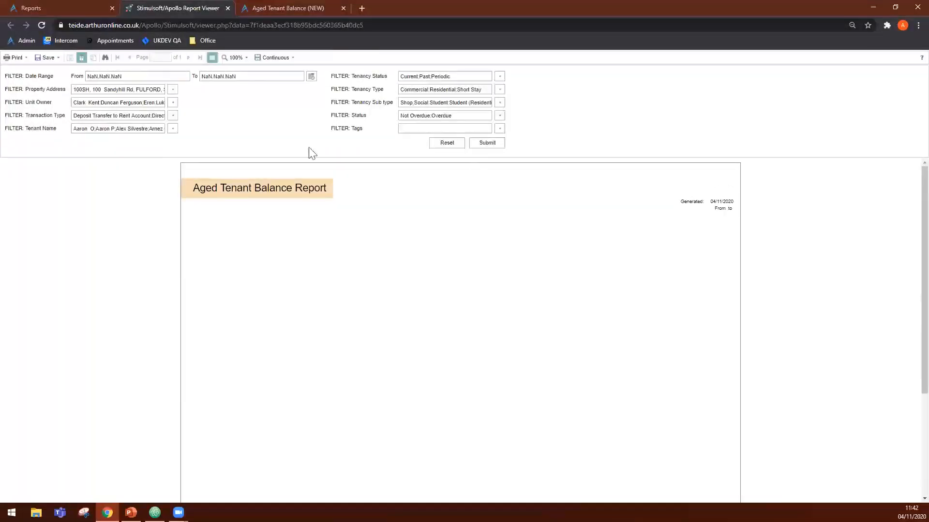
left_click(500, 128)
left_click(500, 129)
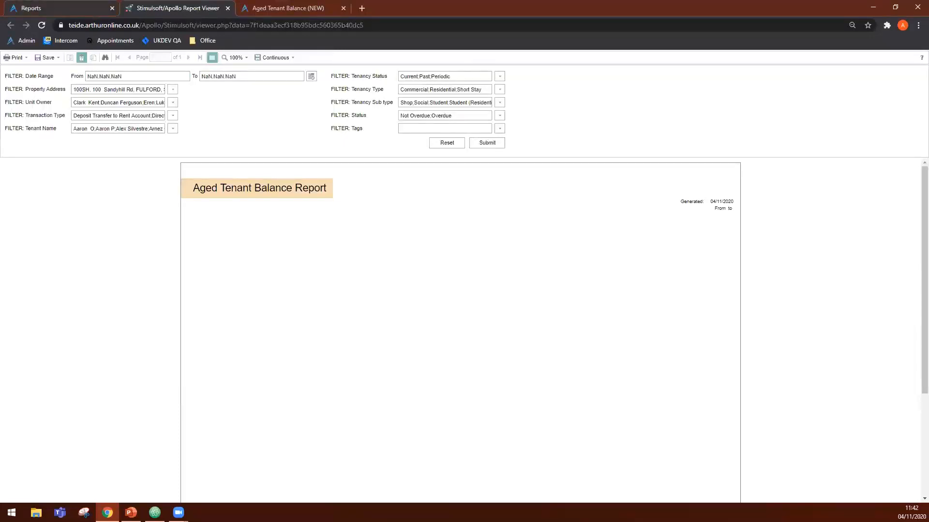
- Run Aged Tenant Balance (NEW) again with Enhanced Report (By Tenancy) as the report destination
left_click(62, 8)
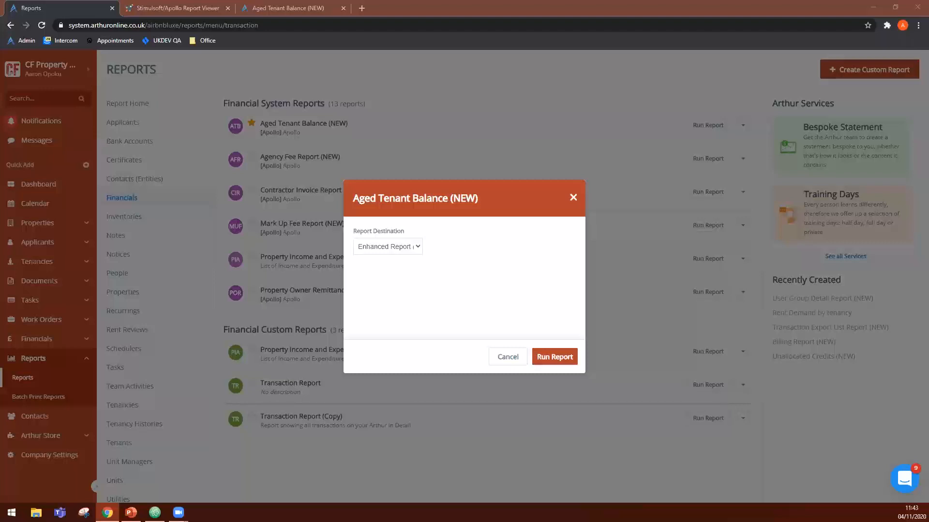
left_click(396, 252)
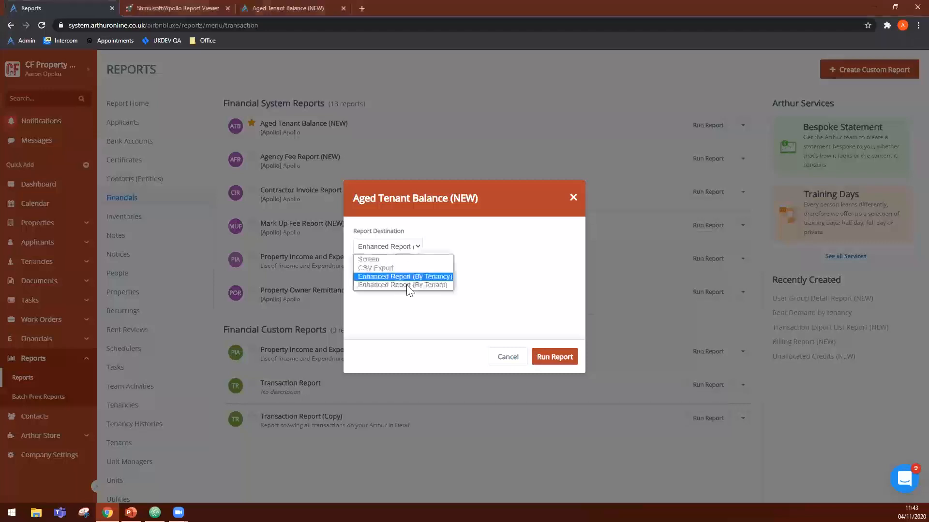
left_click(409, 277)
left_click(543, 357)
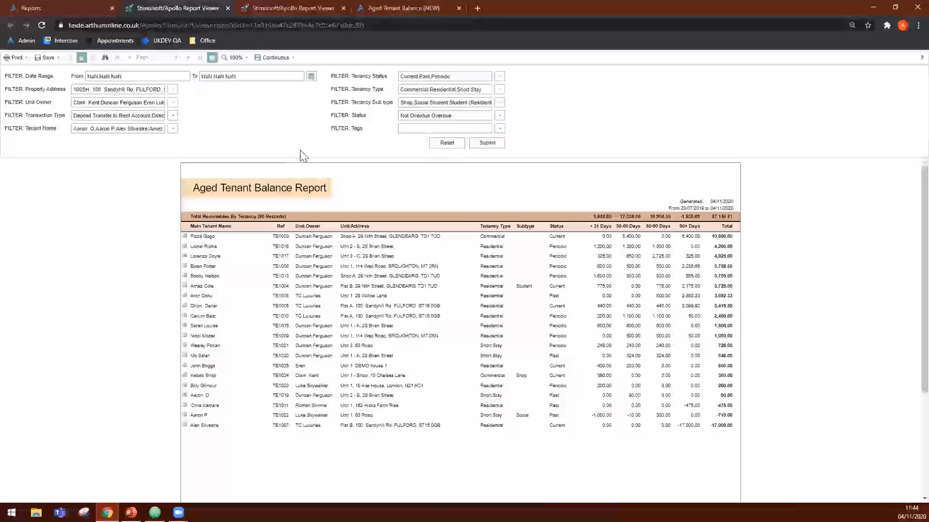
- Fill the Aged Tenant Balance report's Date Range filter with the Today preset
key("ctrl+plus")
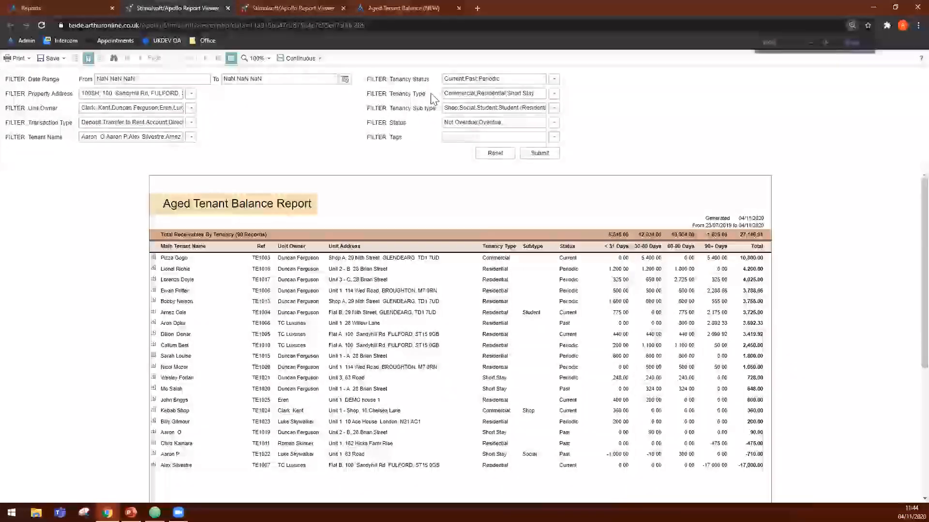
key("ctrl+plus")
key("ctrl+plus")
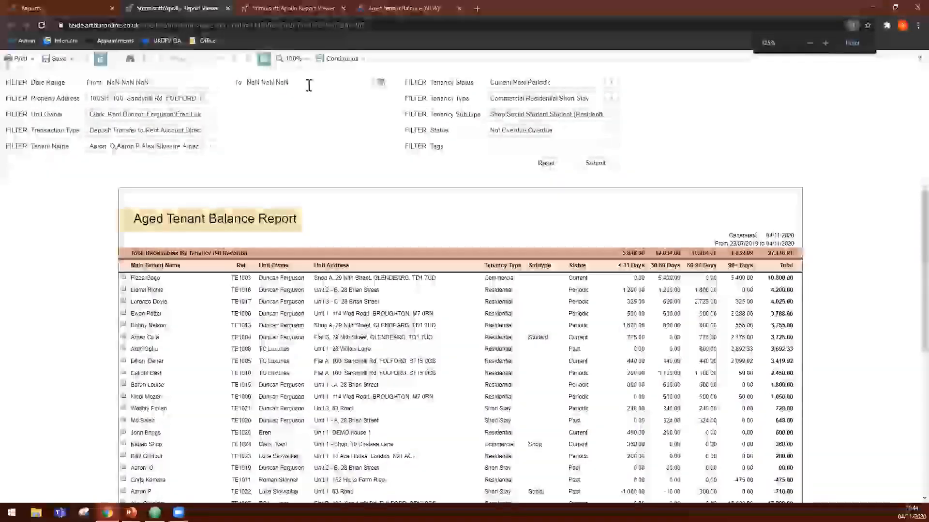
left_click(242, 85)
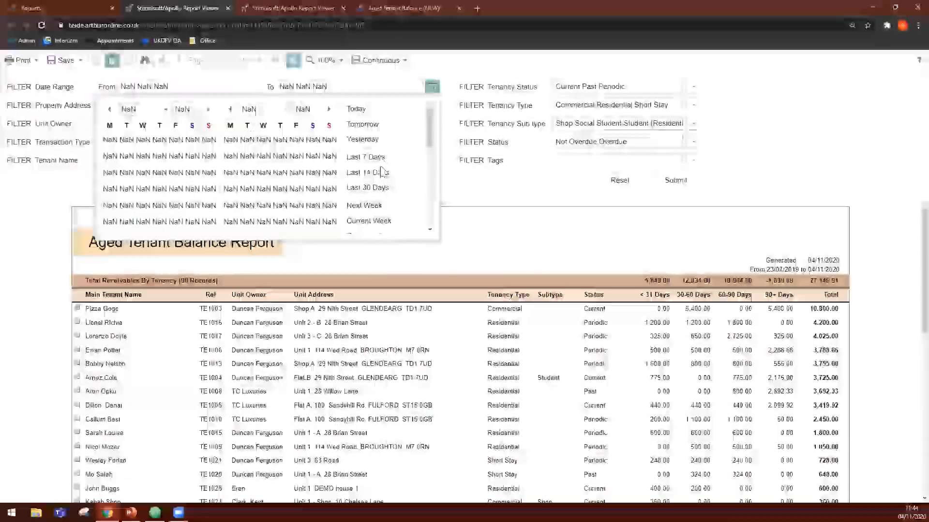
scroll(379, 203, "down", 3)
scroll(382, 208, "up", 3)
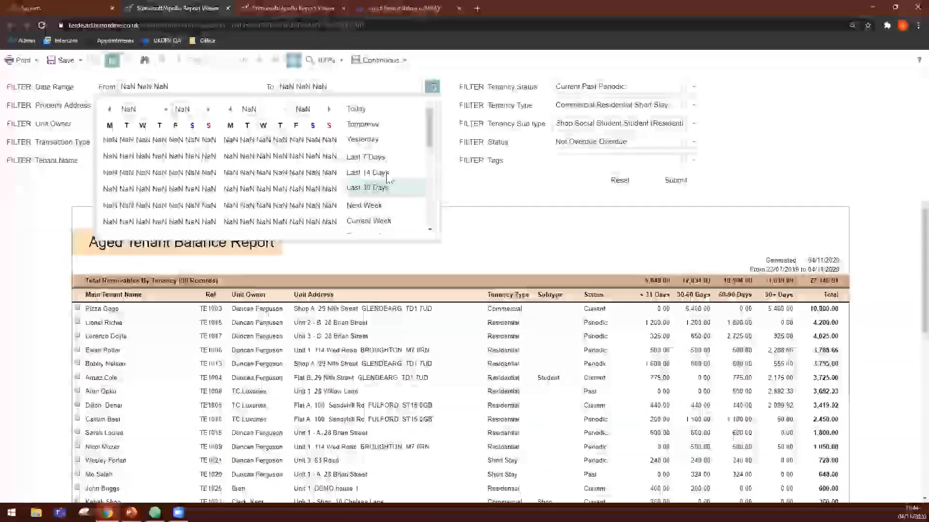
left_click(377, 110)
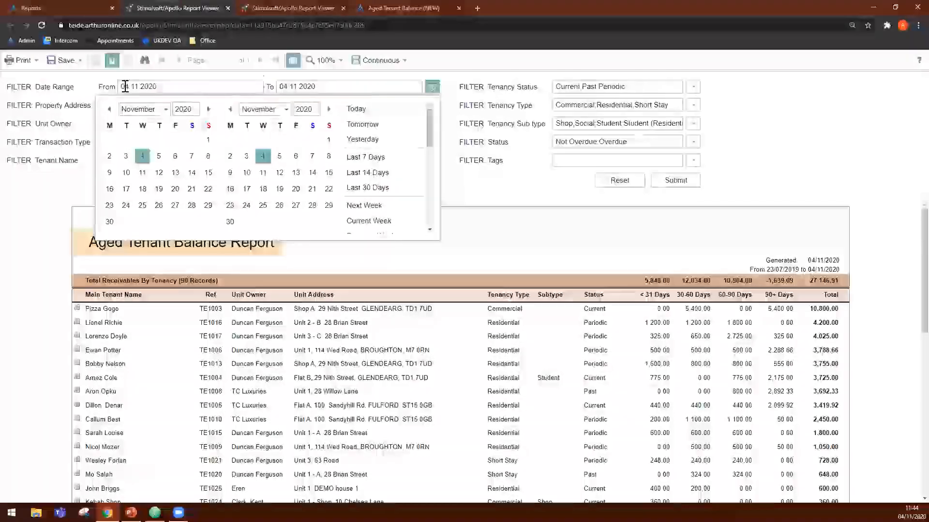
- Set the Date Range filter from 01/10/2020 to 30/11/2020 and apply it to the report
left_click(109, 109)
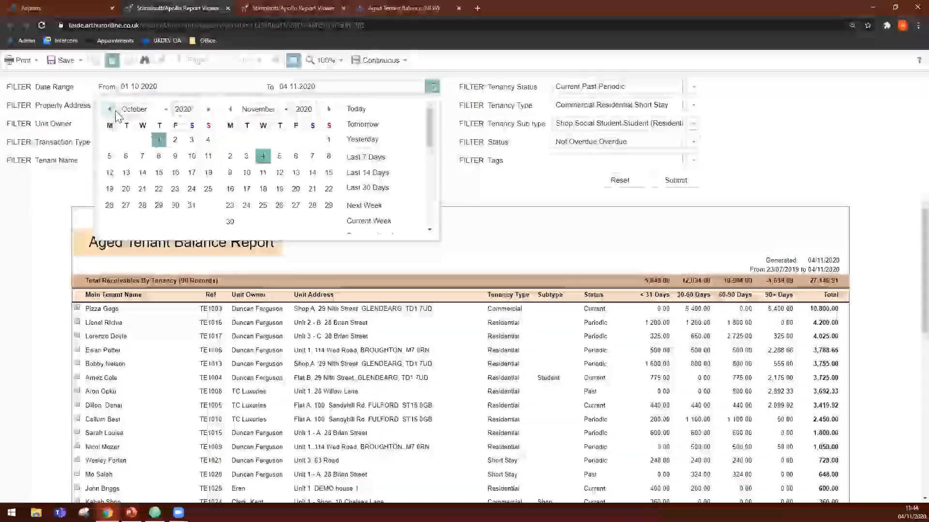
left_click(230, 221)
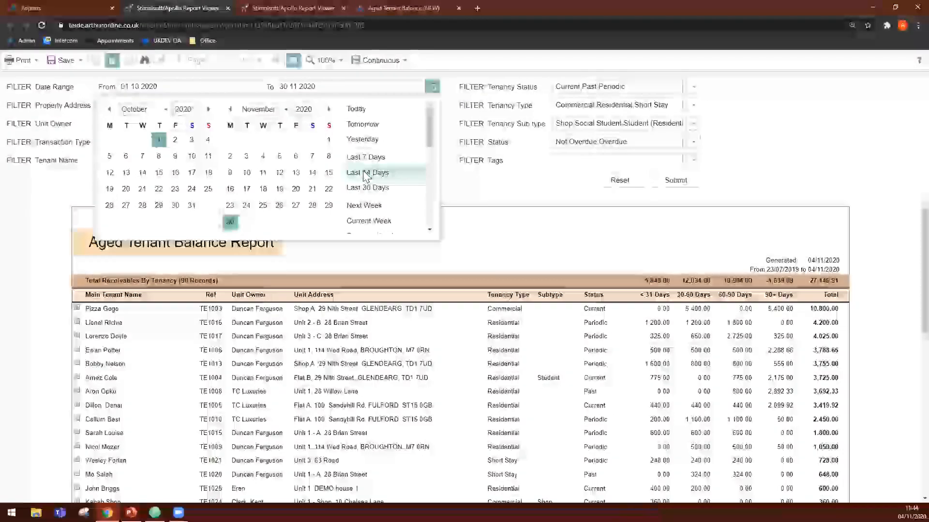
scroll(366, 178, "down", 1)
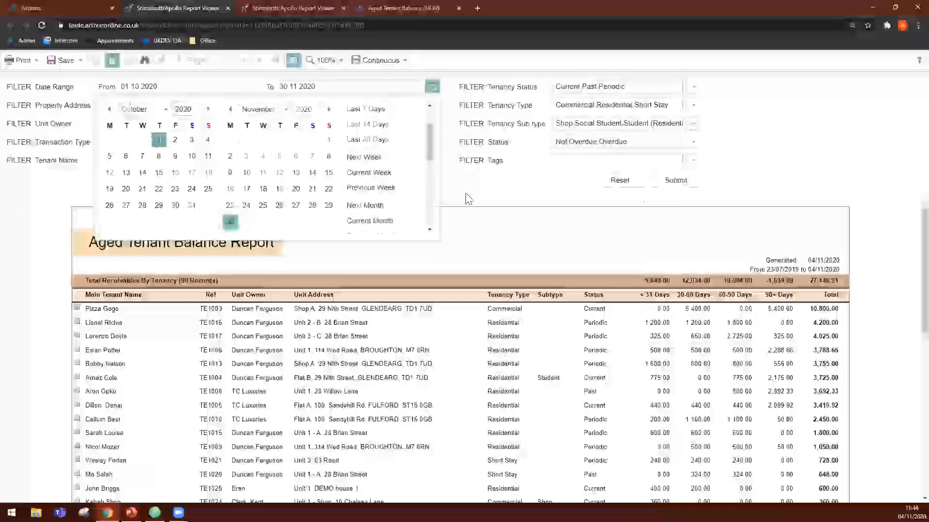
left_click(689, 179)
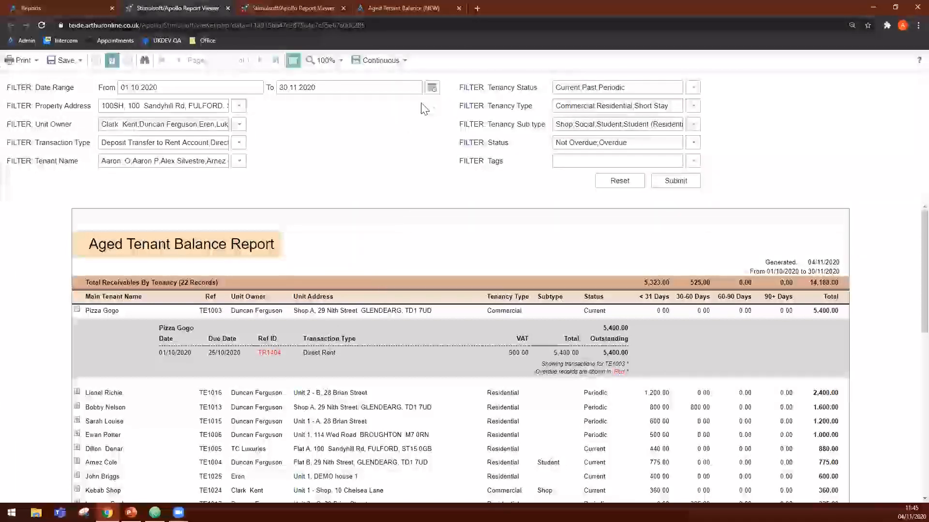
- Reopen the report's Date Range filter calendar
left_click(431, 88)
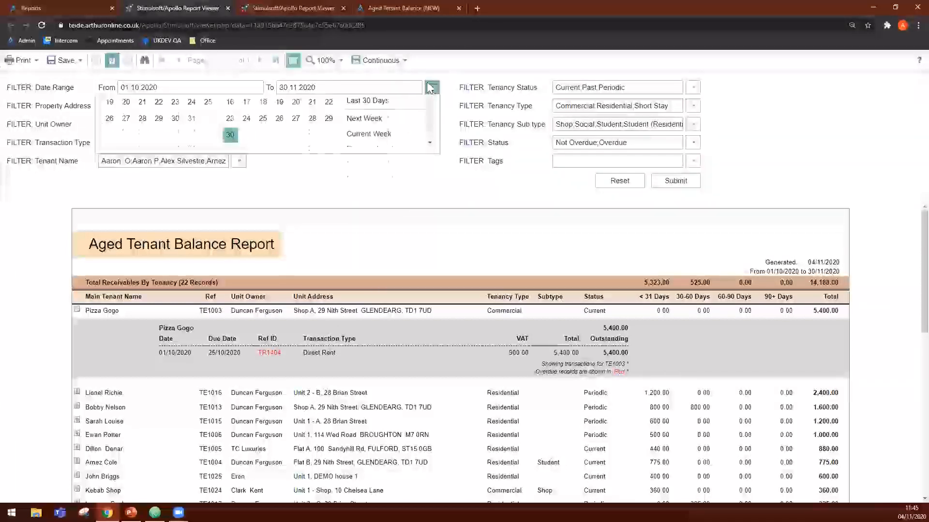